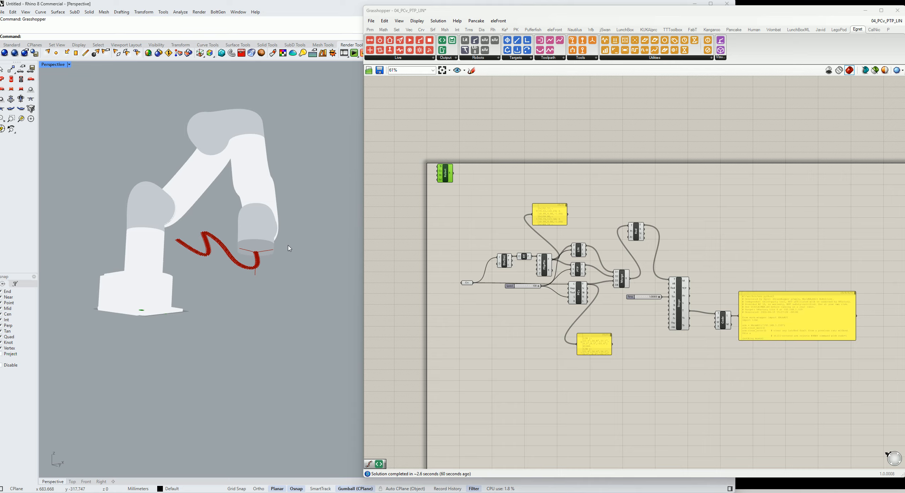
# Set the Time slider to about 0.92 to preview the robot near the end of its path
pyautogui.scroll(5, 269, 264)
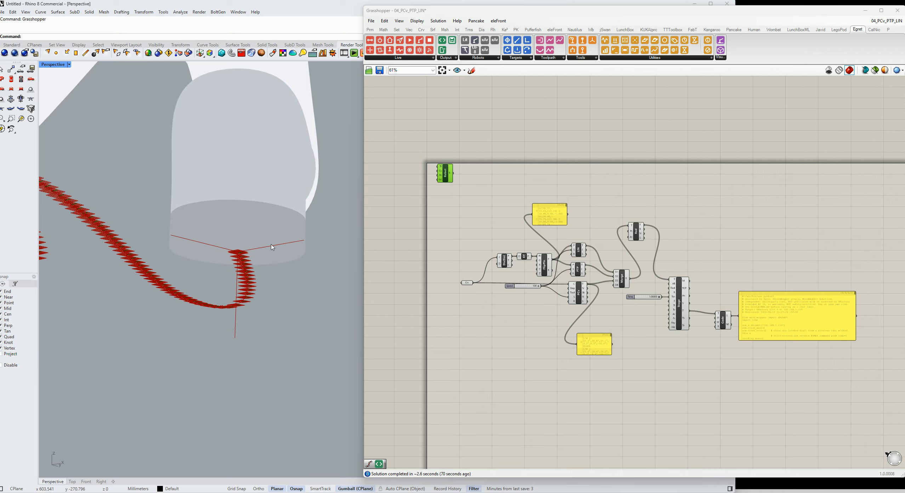
pyautogui.moveTo(250, 253); pyautogui.dragTo(230, 243, button='right')
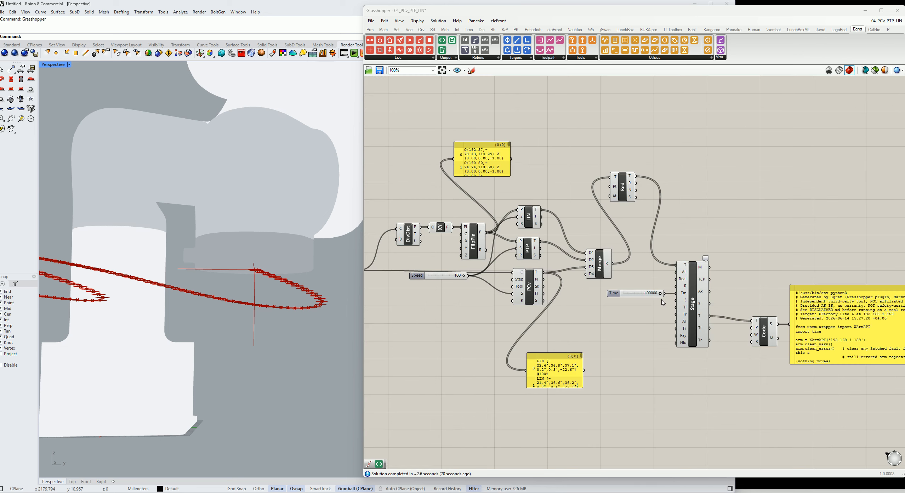
pyautogui.scroll(3, 658, 305)
pyautogui.moveTo(660, 294); pyautogui.dragTo(657, 295)
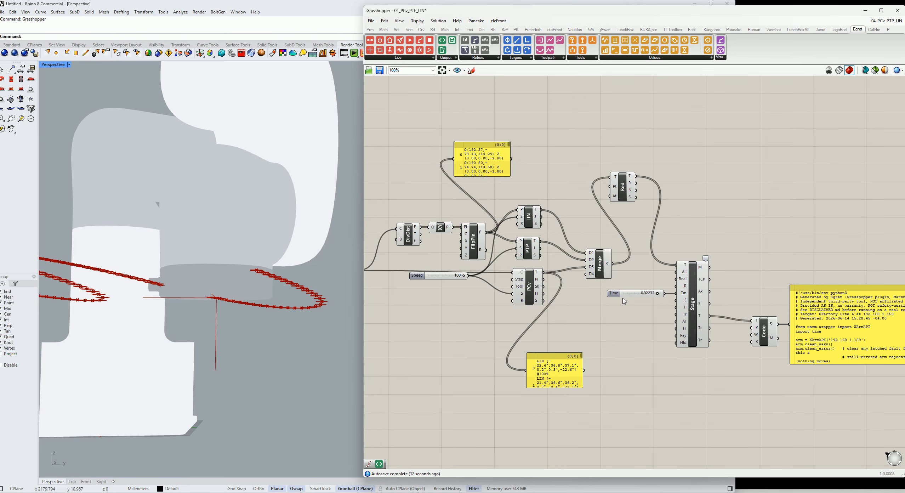
# Delete the PCv and PTP target components from the definition
pyautogui.scroll(-2, 511, 203)
pyautogui.moveTo(485, 195); pyautogui.dragTo(572, 203, button='right')
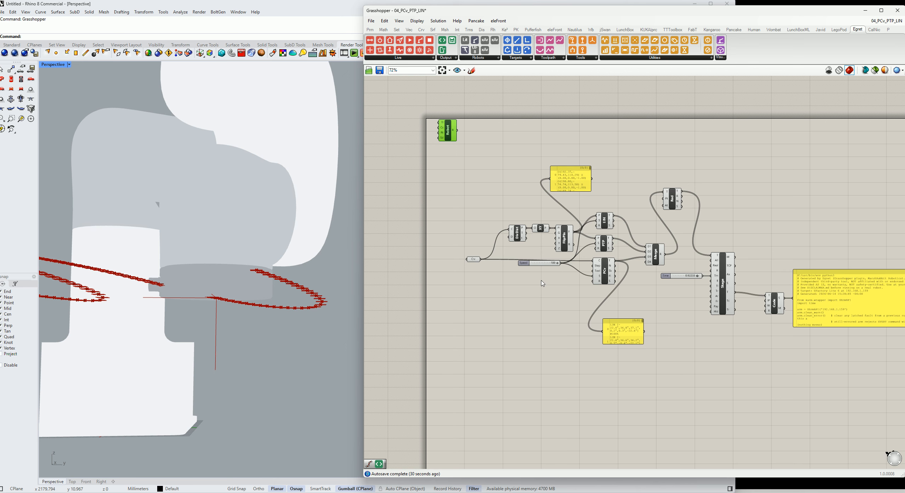
pyautogui.scroll(2, 564, 264)
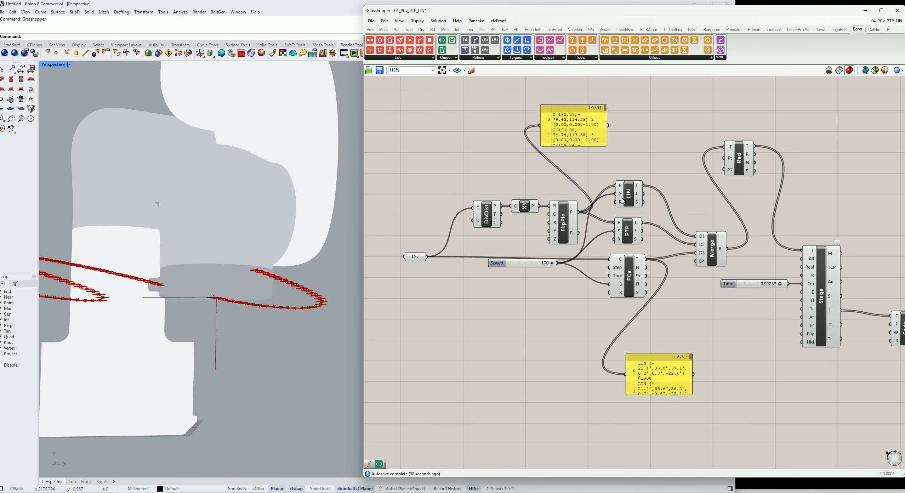
pyautogui.moveTo(620, 229); pyautogui.dragTo(431, 295, button='right')
pyautogui.click(463, 317)
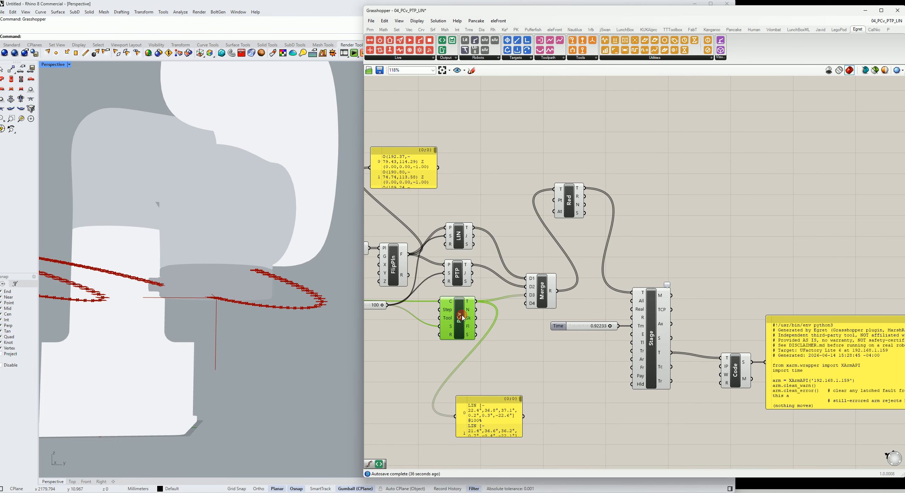
pyautogui.press('Delete')
pyautogui.click(458, 274)
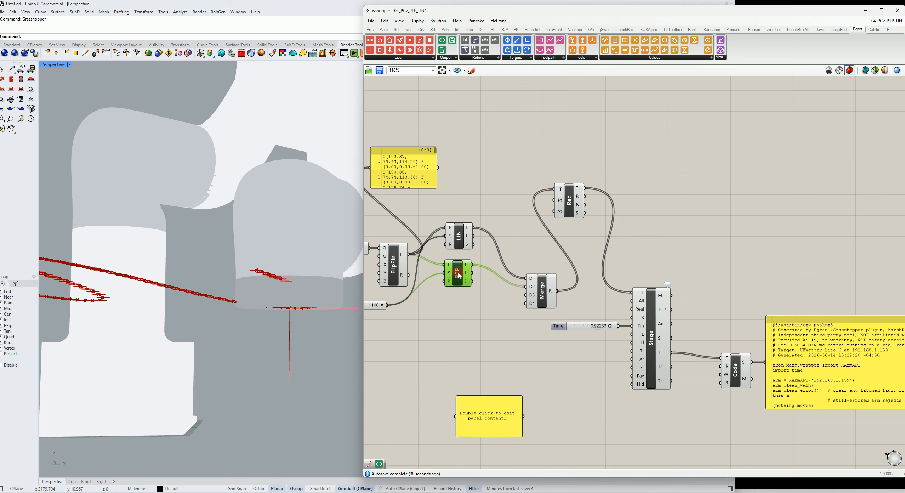
pyautogui.press('Delete')
# Move the Speed slider and reconnect it to the LIN component's speed input
pyautogui.moveTo(429, 225); pyautogui.dragTo(545, 232, button='right')
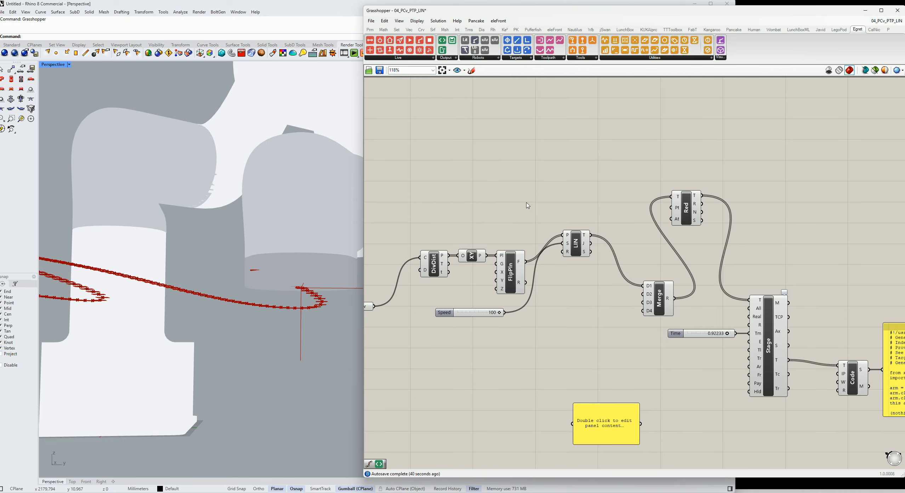
pyautogui.moveTo(443, 312); pyautogui.dragTo(475, 315)
pyautogui.moveTo(578, 301); pyautogui.dragTo(604, 297, button='right')
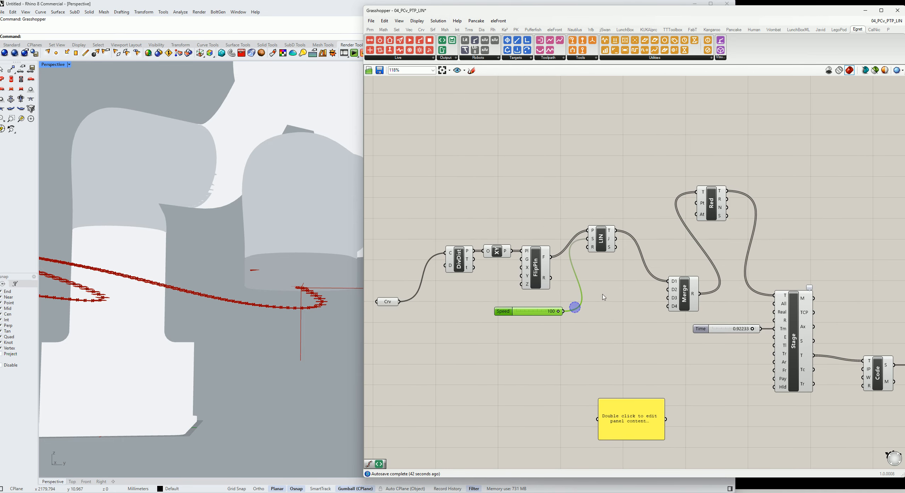
# Wire LIN's targets directly into the Stage's targets input and delete the Merge and Red components
pyautogui.moveTo(685, 295); pyautogui.dragTo(669, 216)
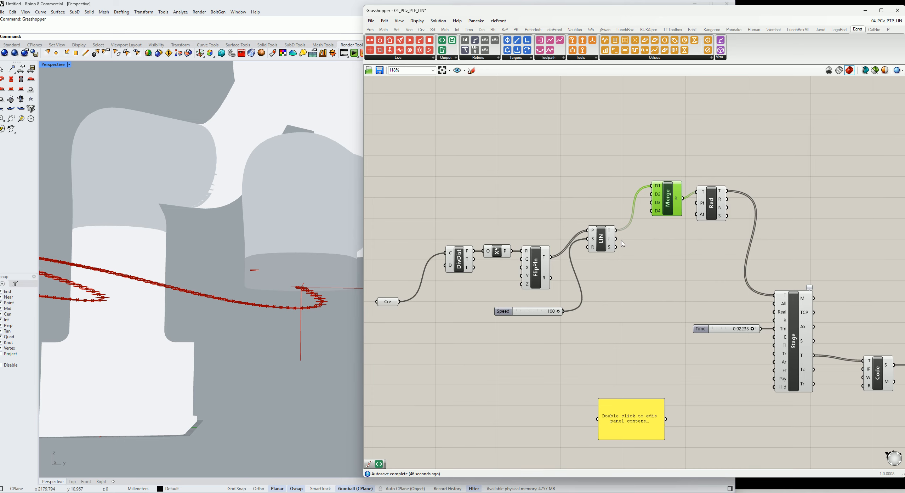
pyautogui.moveTo(616, 230); pyautogui.dragTo(774, 295)
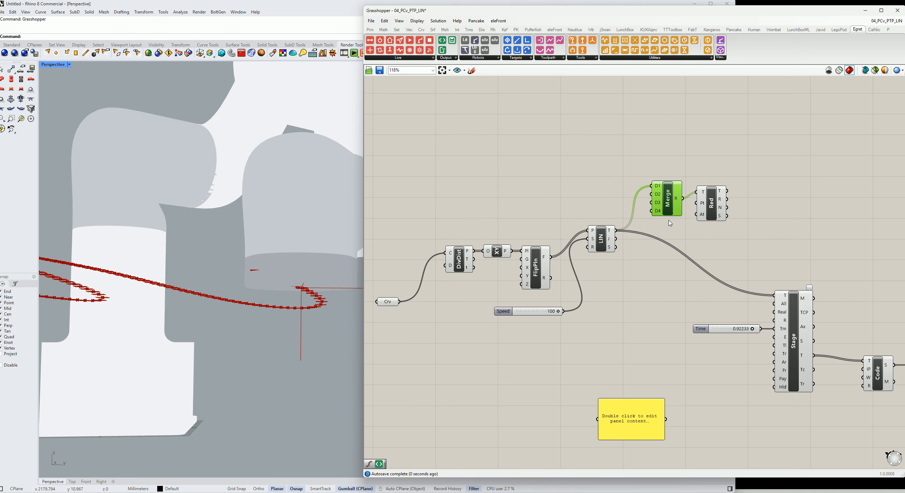
pyautogui.moveTo(729, 221); pyautogui.dragTo(626, 152)
pyautogui.press('Delete')
# Move the Crv parameter higher on the canvas
pyautogui.moveTo(601, 187); pyautogui.dragTo(702, 184, button='right')
pyautogui.scroll(-2, 660, 200)
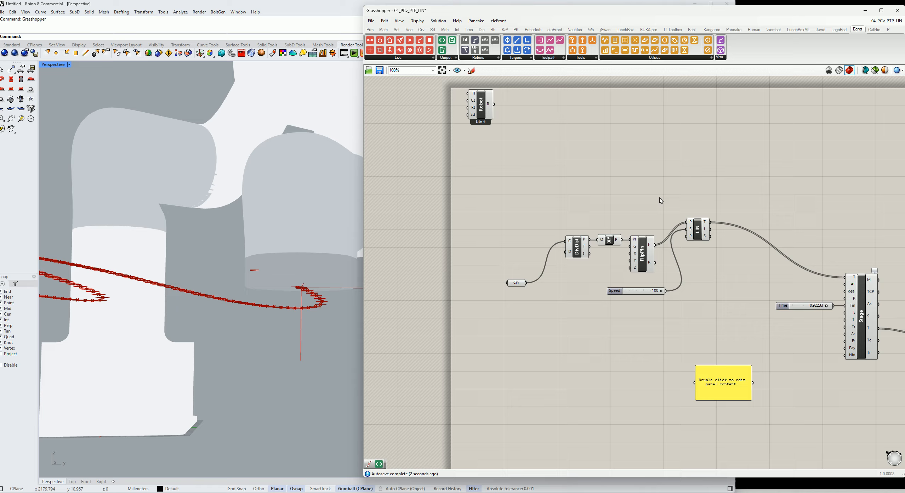
pyautogui.scroll(2, 663, 211)
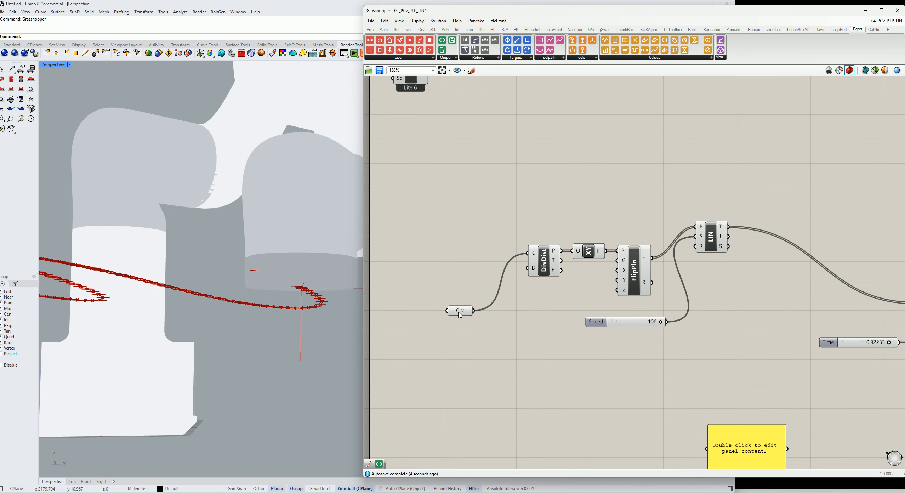
pyautogui.moveTo(459, 314); pyautogui.dragTo(450, 258)
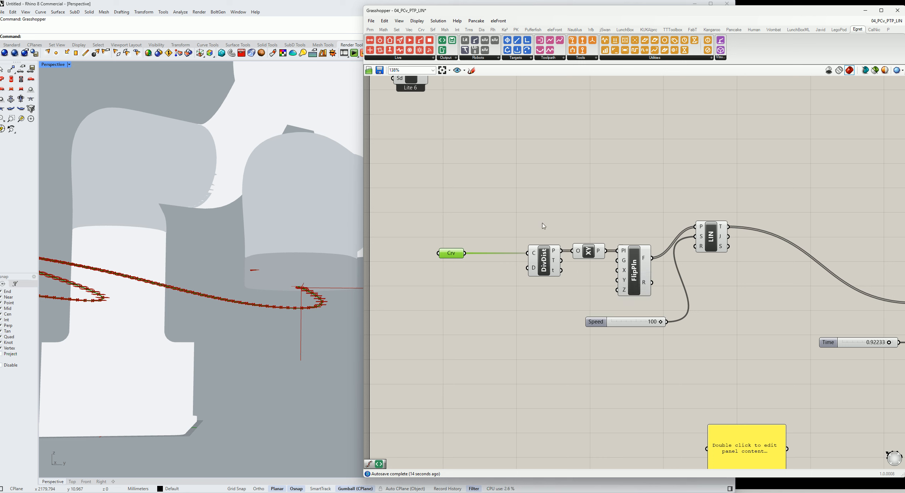
# Add a Divide Curve component by searching for "divid"
pyautogui.doubleClick(537, 203)
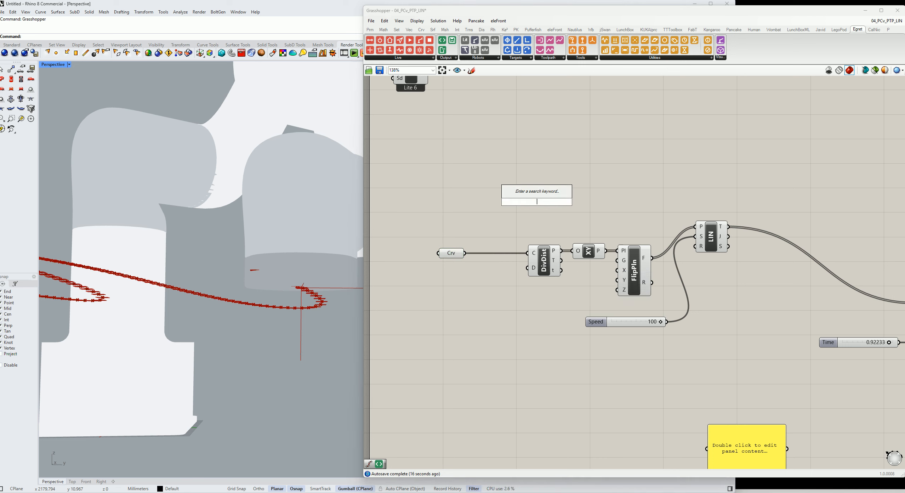
pyautogui.write('divid')
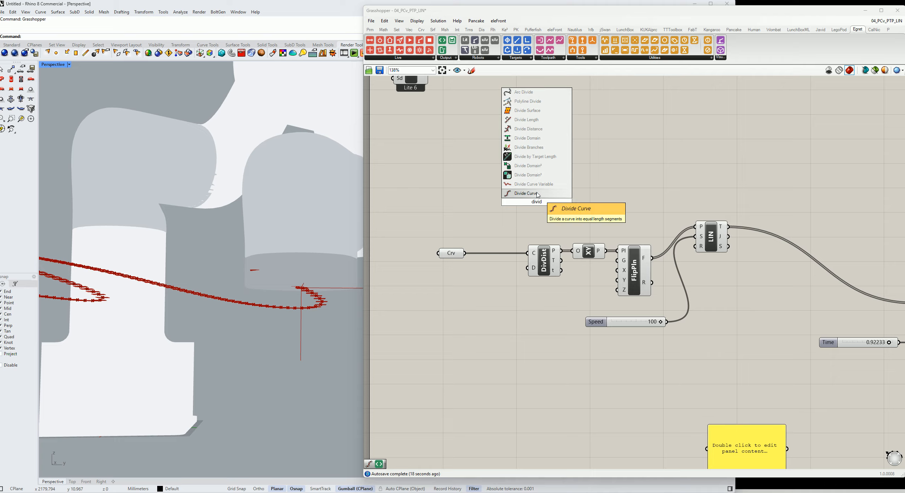
pyautogui.press('Return')
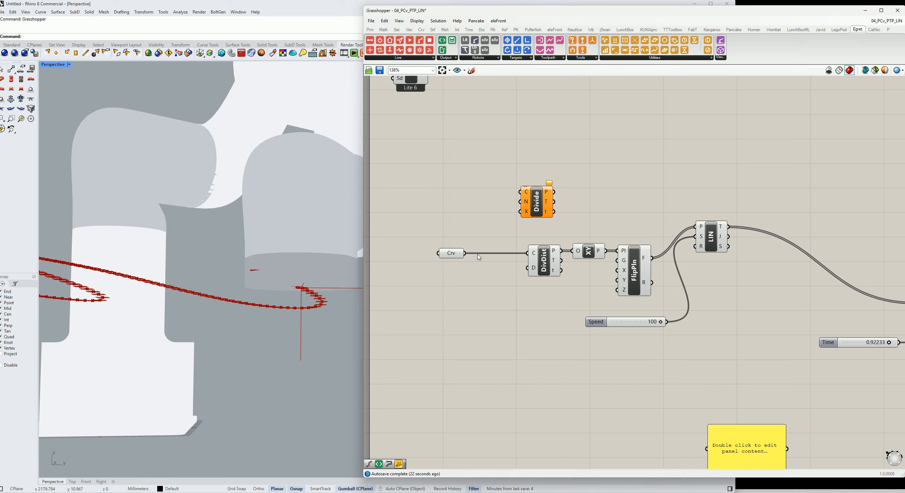
# Replace DivDist with Divide Curve, feeding the curve in and its points to the XY Plane origin
pyautogui.moveTo(465, 253); pyautogui.dragTo(519, 191)
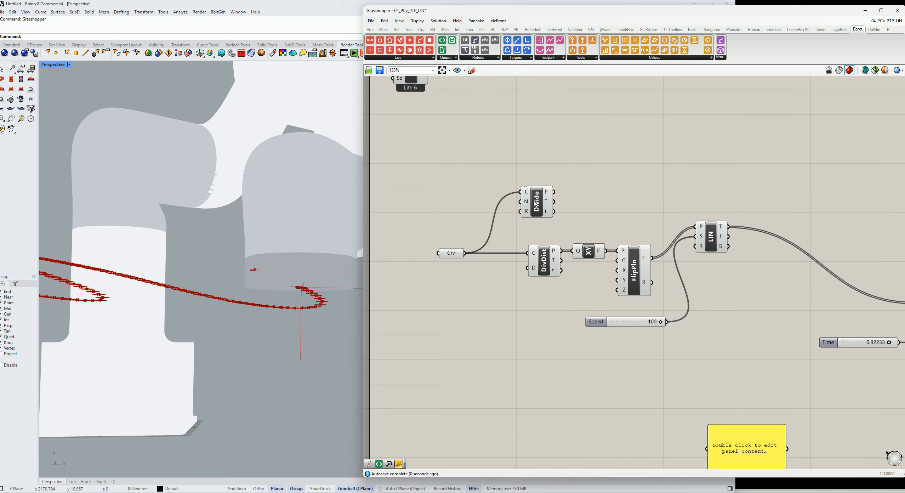
pyautogui.click(536, 203)
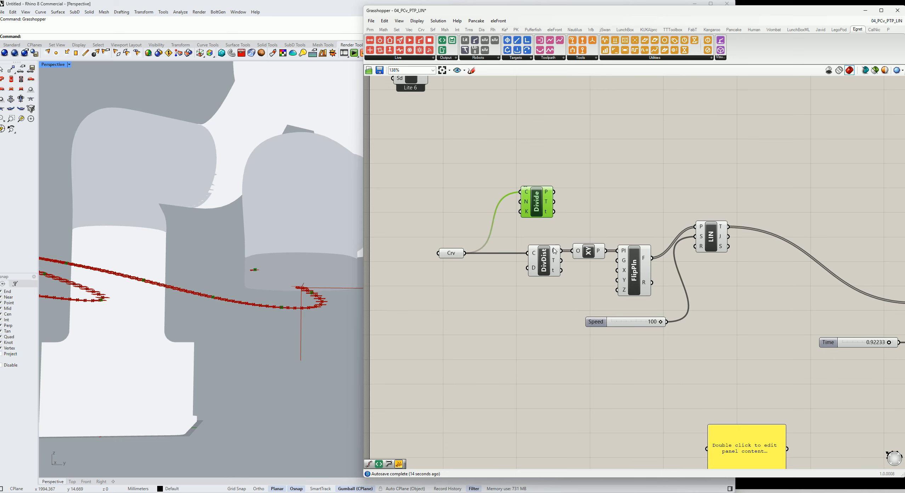
pyautogui.moveTo(558, 196); pyautogui.dragTo(572, 250)
pyautogui.click(551, 268)
pyautogui.press('Delete')
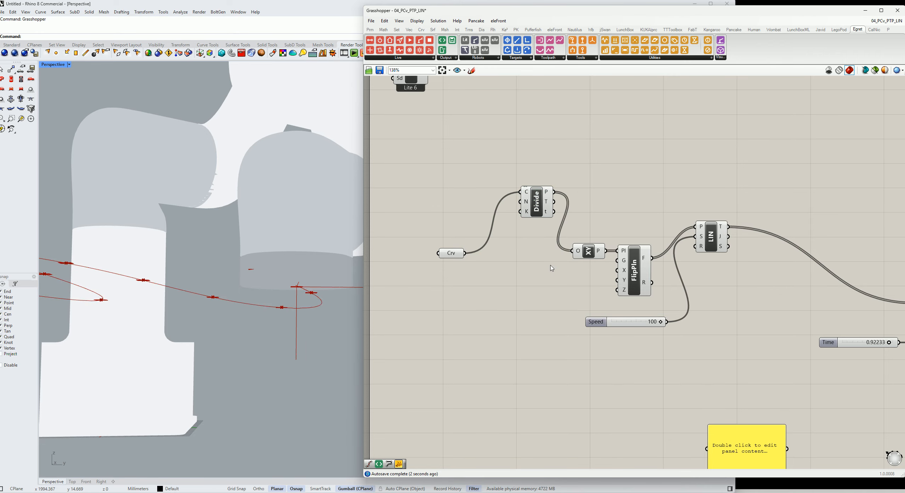
# Move the Divide component and the Crv parameter into DivDist's former position
pyautogui.moveTo(534, 199); pyautogui.dragTo(536, 260)
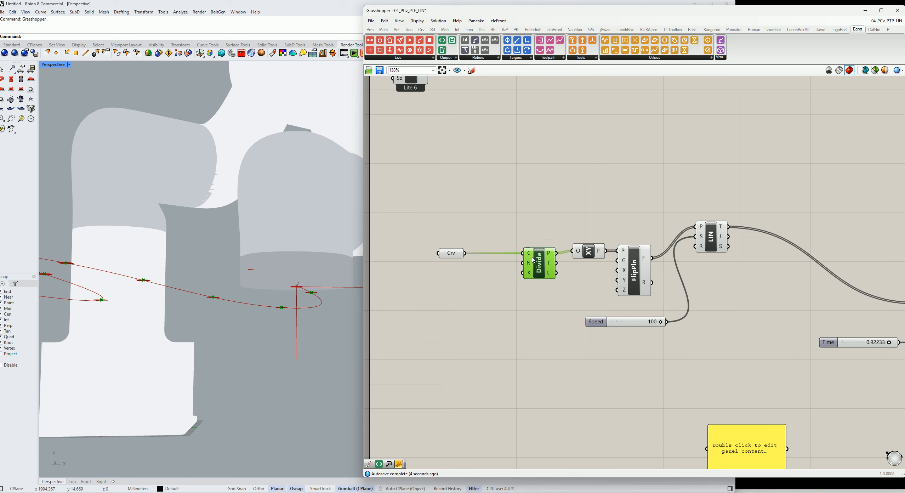
pyautogui.moveTo(474, 253); pyautogui.dragTo(486, 304, button='right')
pyautogui.scroll(-2, 525, 301)
pyautogui.click(486, 304)
pyautogui.moveTo(486, 303); pyautogui.dragTo(461, 304)
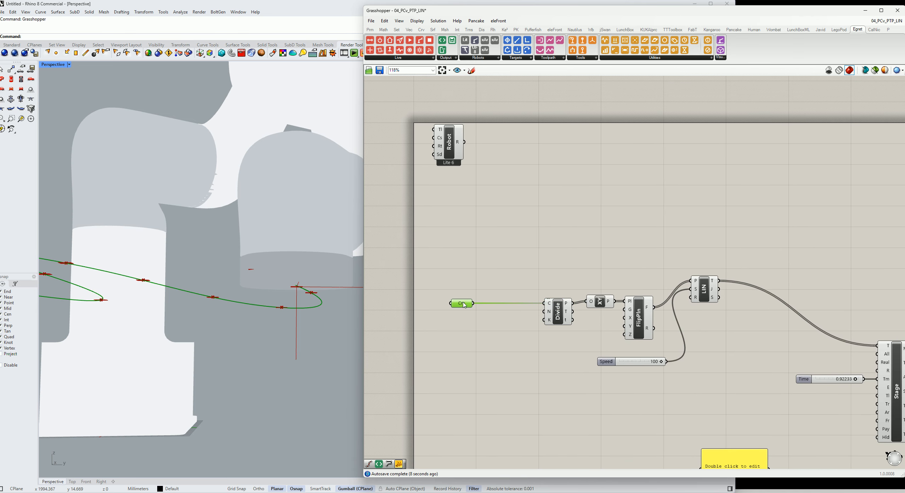
pyautogui.scroll(-2, 476, 296)
pyautogui.moveTo(533, 308); pyautogui.dragTo(493, 312)
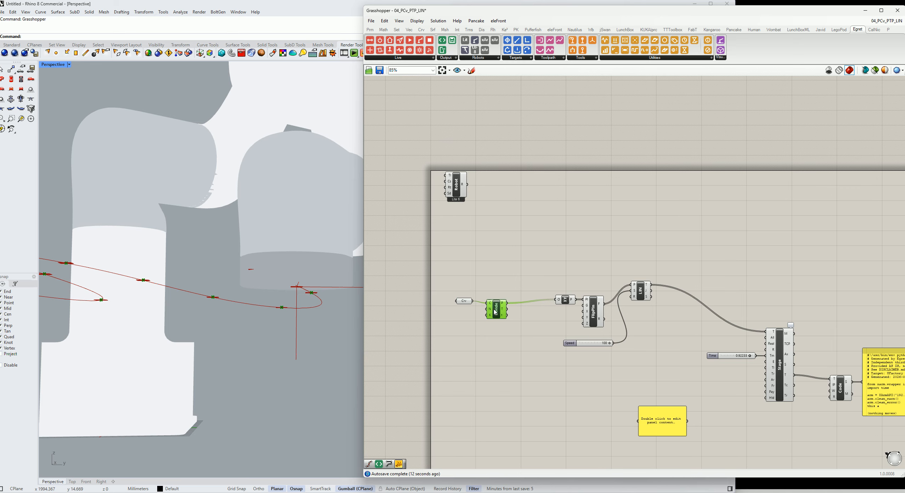
# Rearrange the XY Plane, FlipPln, LIN and Robot components into a tidy layout
pyautogui.moveTo(531, 290); pyautogui.dragTo(557, 323)
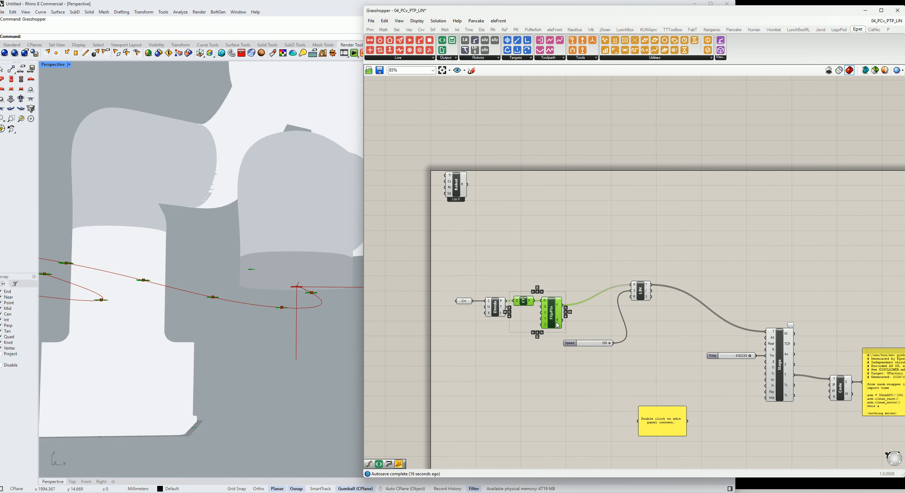
pyautogui.click(639, 296)
pyautogui.moveTo(640, 296); pyautogui.dragTo(624, 319)
pyautogui.scroll(2, 625, 319)
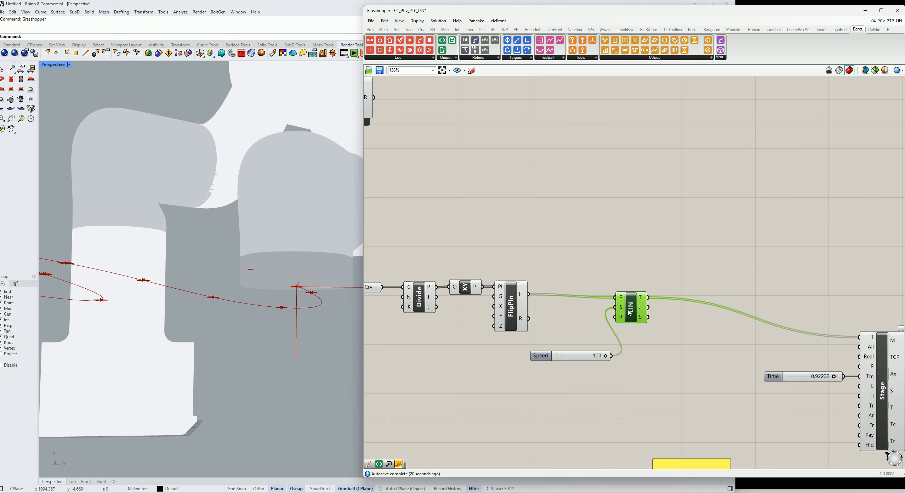
pyautogui.moveTo(580, 341); pyautogui.dragTo(690, 361, button='right')
pyautogui.moveTo(459, 119); pyautogui.dragTo(506, 255)
pyautogui.moveTo(680, 257); pyautogui.dragTo(472, 229, button='right')
pyautogui.scroll(-2, 572, 249)
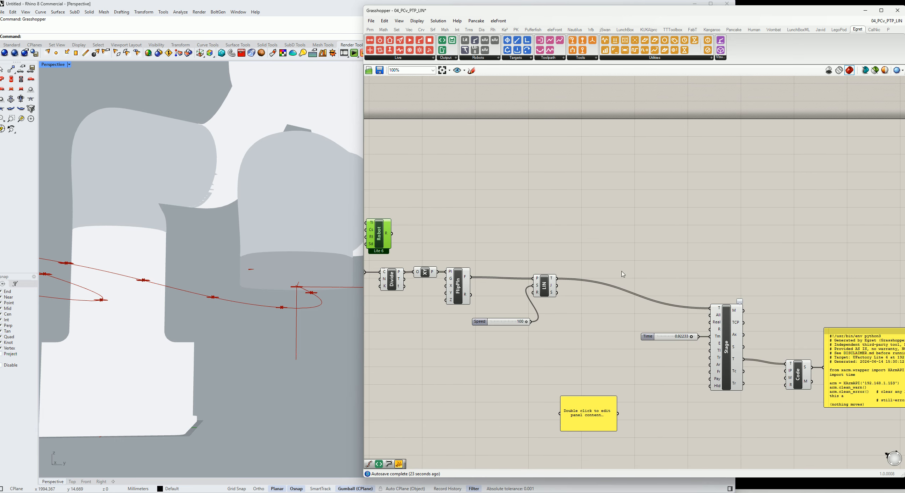
# Delete the empty panel and move the Stage, Time slider, Code and code panel group upward
pyautogui.click(607, 418)
pyautogui.press('Delete')
pyautogui.scroll(-3, 456, 142)
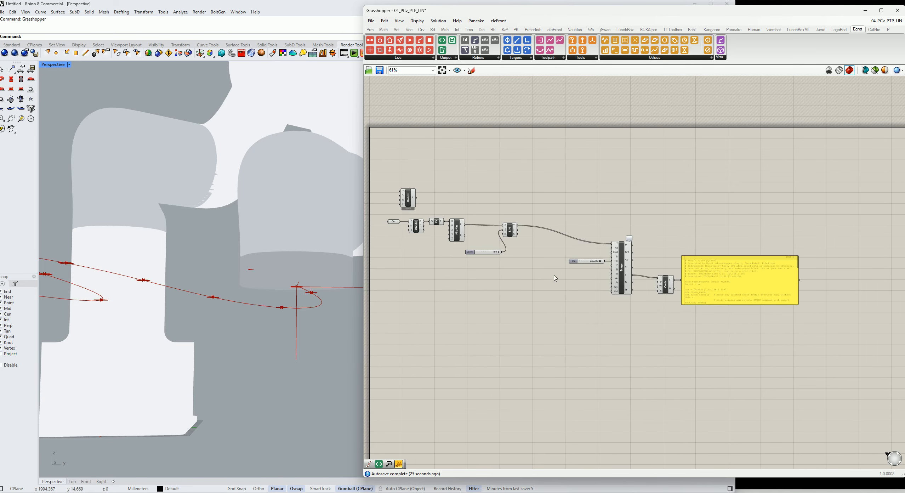
pyautogui.moveTo(563, 212); pyautogui.dragTo(826, 366)
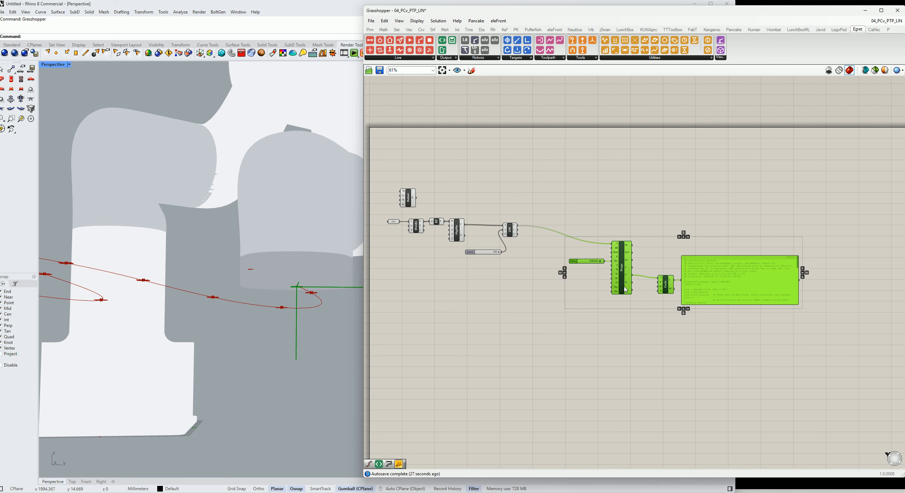
pyautogui.moveTo(625, 289); pyautogui.dragTo(622, 272)
pyautogui.click(613, 337)
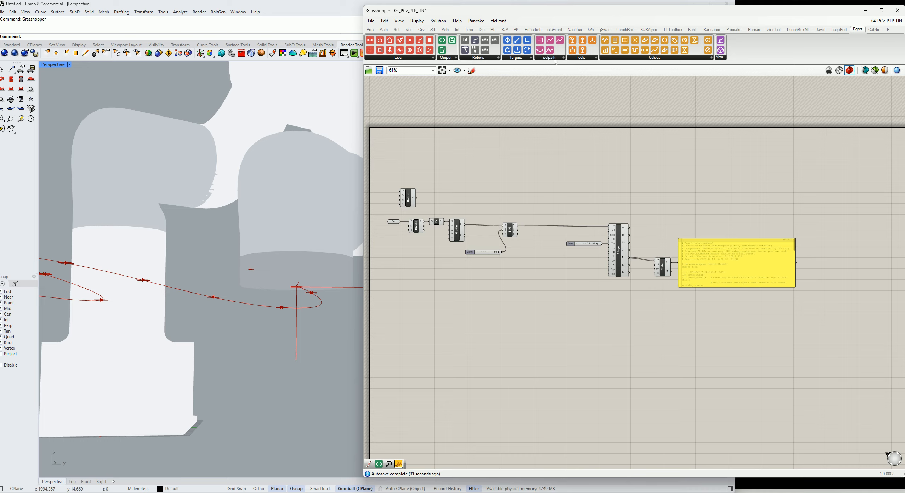
# Add a Tool component from the Tools group and connect LIN's targets to its target input
pyautogui.click(580, 58)
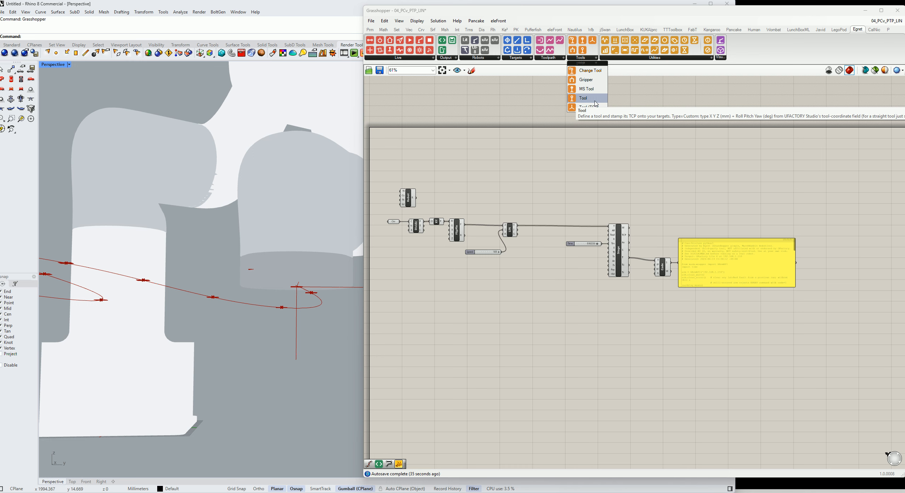
pyautogui.moveTo(595, 104); pyautogui.dragTo(547, 209)
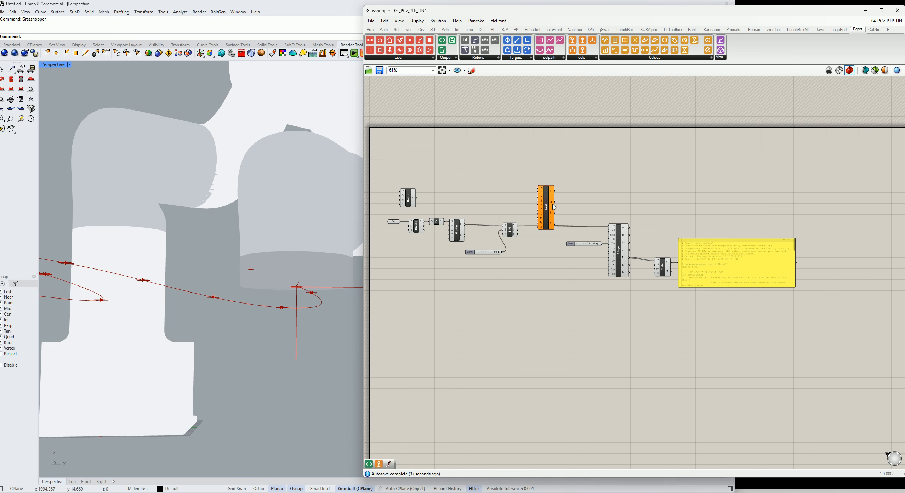
pyautogui.scroll(3, 549, 207)
pyautogui.moveTo(497, 237); pyautogui.dragTo(530, 176)
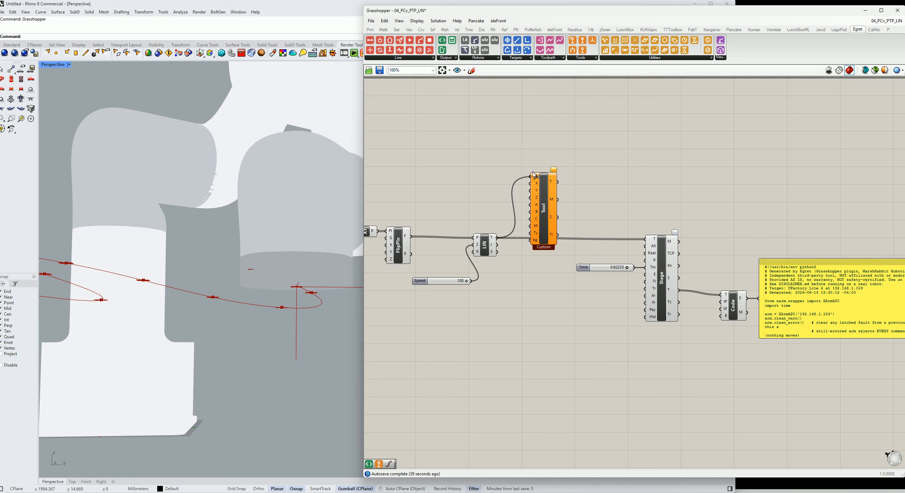
# Move the Tool component below LIN and connect its target output to the Stage's targets input
pyautogui.moveTo(545, 205); pyautogui.dragTo(545, 305)
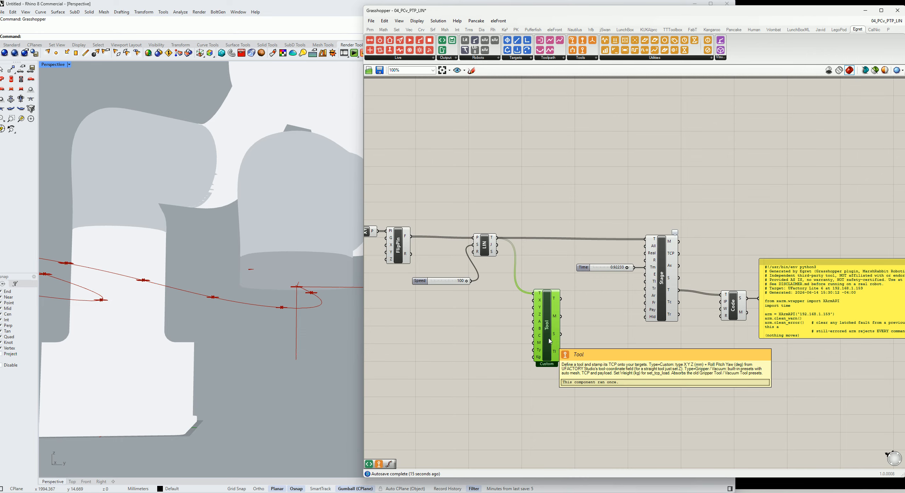
pyautogui.moveTo(555, 333); pyautogui.dragTo(547, 302)
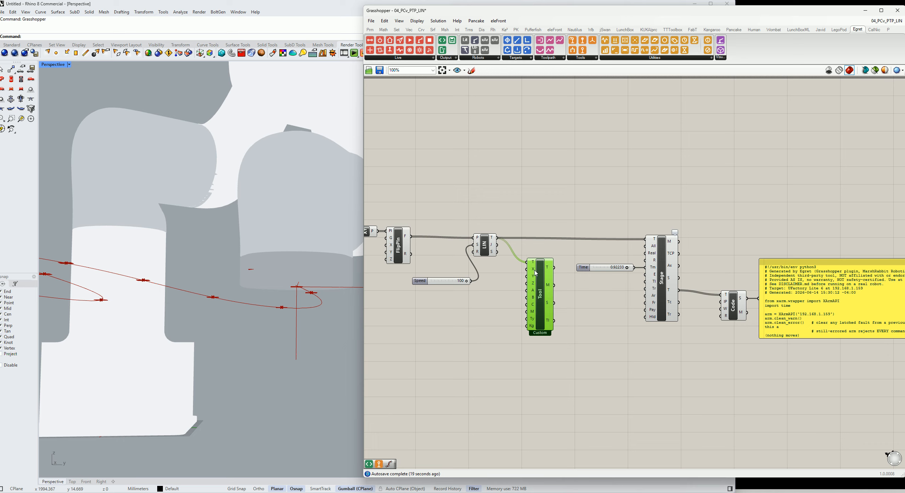
pyautogui.moveTo(493, 240)
pyautogui.moveTo(554, 267); pyautogui.dragTo(655, 239)
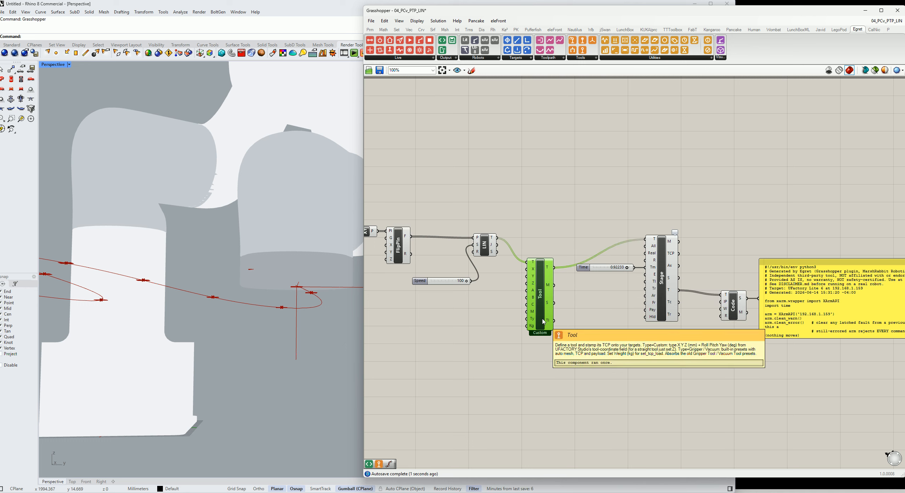
# Nudge the Tool component upward and set its tool type to Vacuum
pyautogui.moveTo(543, 321); pyautogui.dragTo(544, 294)
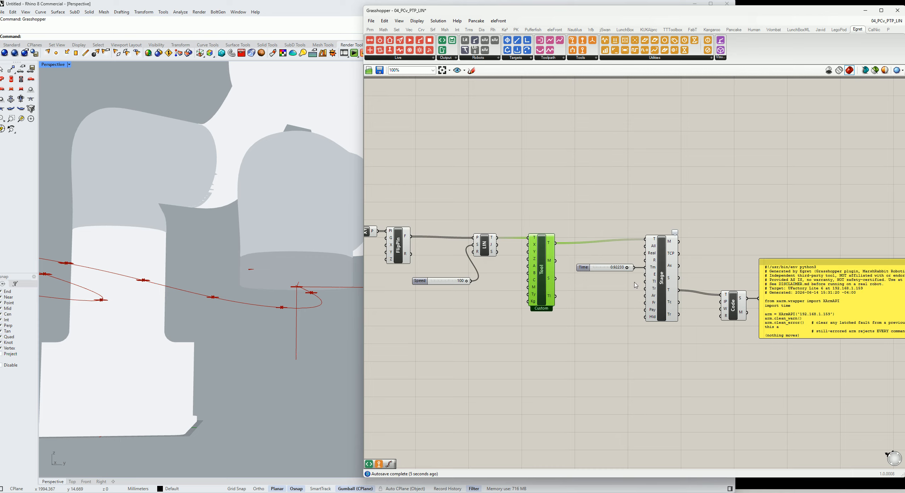
pyautogui.moveTo(785, 257); pyautogui.dragTo(718, 259, button='right')
pyautogui.scroll(-1, 719, 259)
pyautogui.moveTo(733, 289); pyautogui.dragTo(670, 266, button='right')
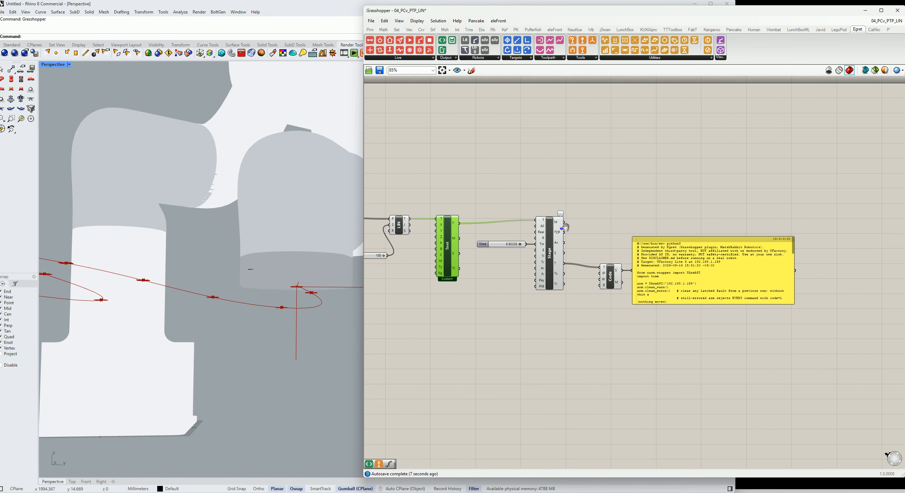
pyautogui.moveTo(493, 252); pyautogui.dragTo(548, 265, button='right')
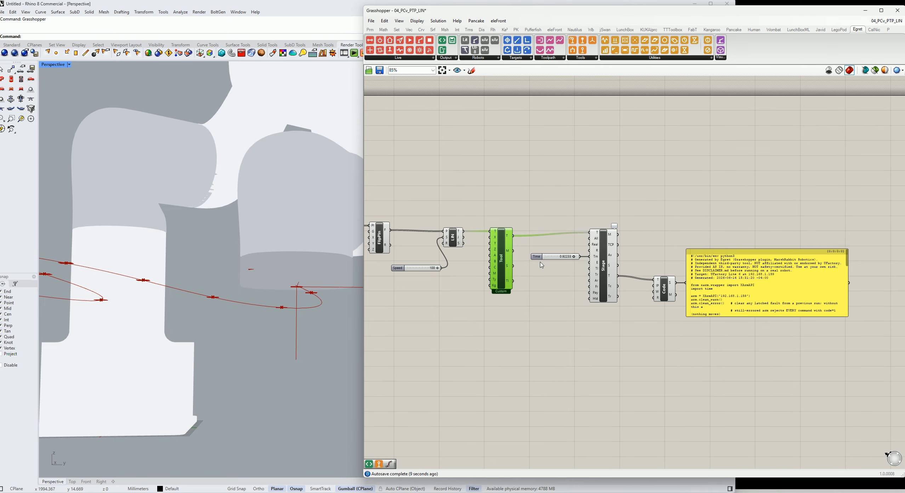
pyautogui.rightClick(502, 255)
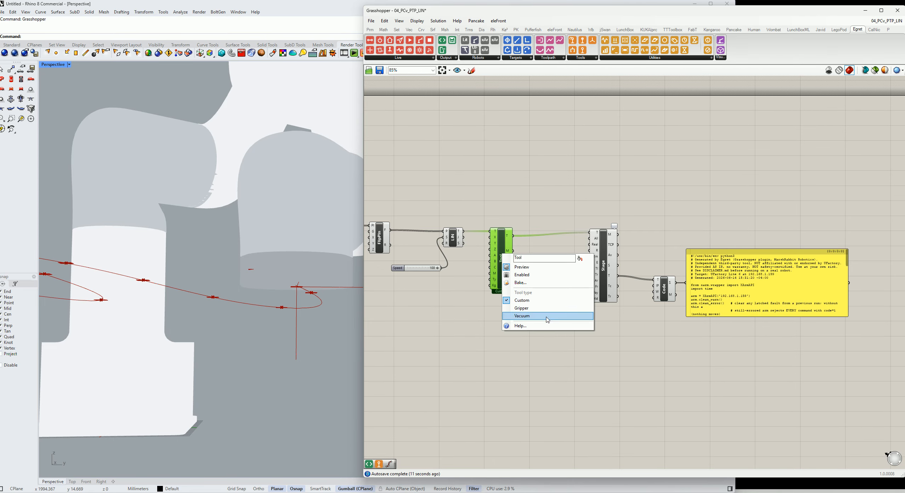
pyautogui.click(548, 316)
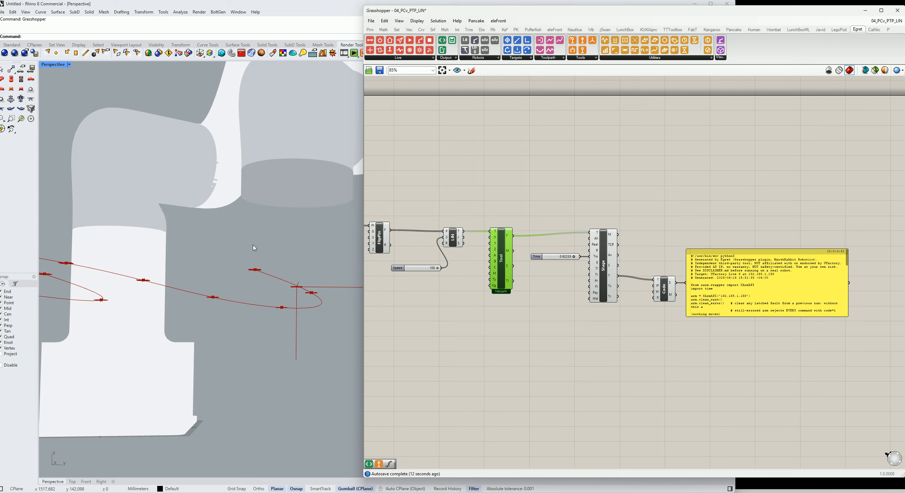
# Connect the Tool's mesh output to the Stage's tool input to display the vacuum tool on the robot
pyautogui.moveTo(245, 237); pyautogui.dragTo(239, 255, button='right')
pyautogui.scroll(-3, 244, 249)
pyautogui.scroll(8, 286, 260)
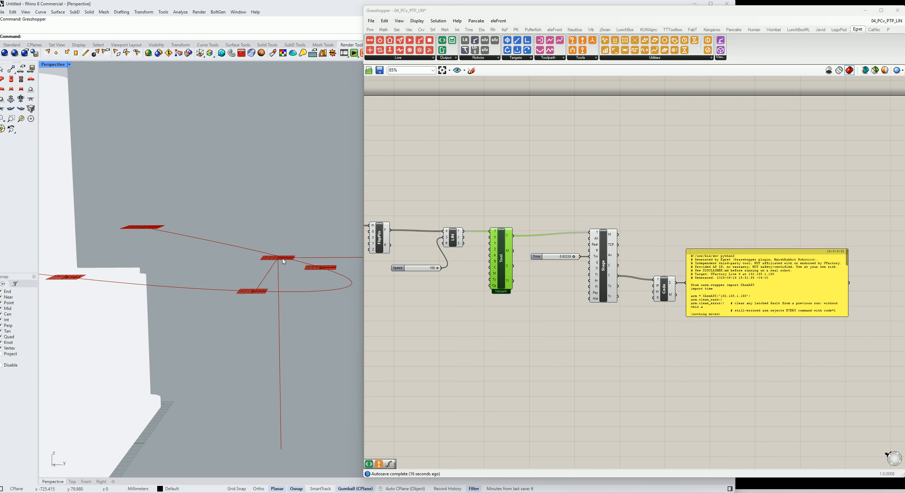
pyautogui.scroll(-1, 283, 261)
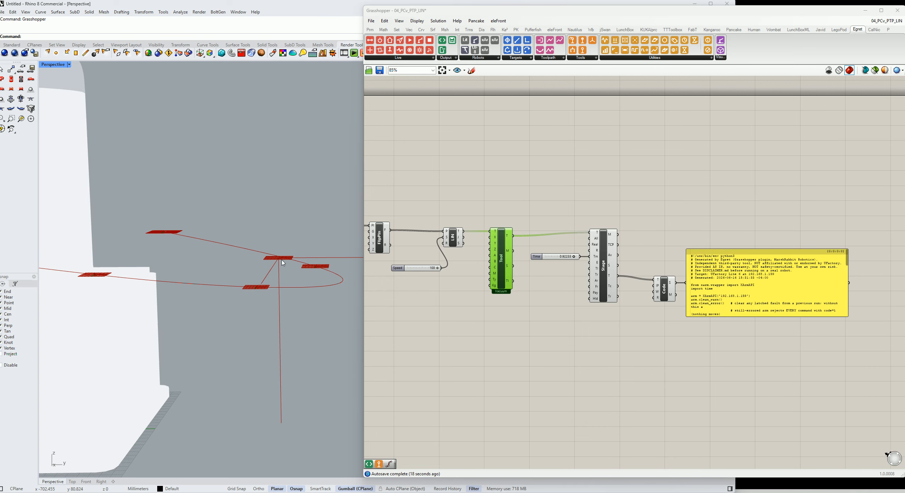
pyautogui.scroll(-3, 299, 261)
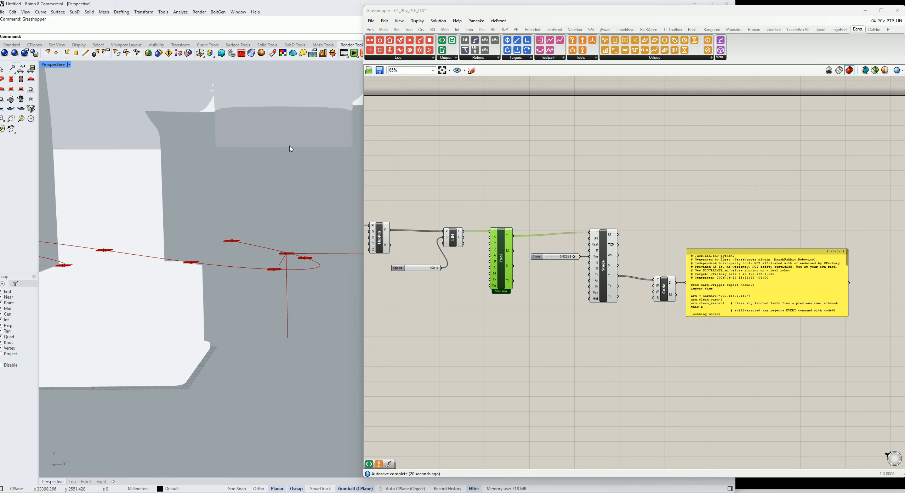
pyautogui.scroll(-2, 295, 145)
pyautogui.scroll(-3, 295, 154)
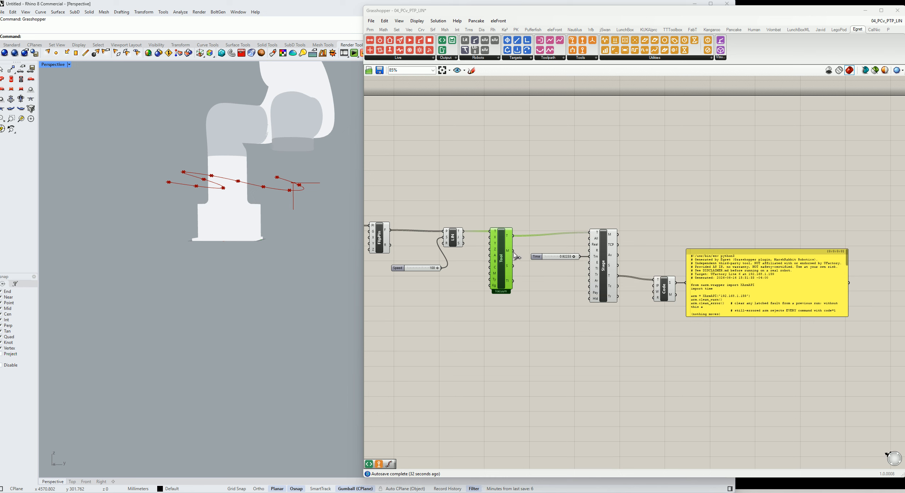
pyautogui.moveTo(512, 251); pyautogui.dragTo(592, 269)
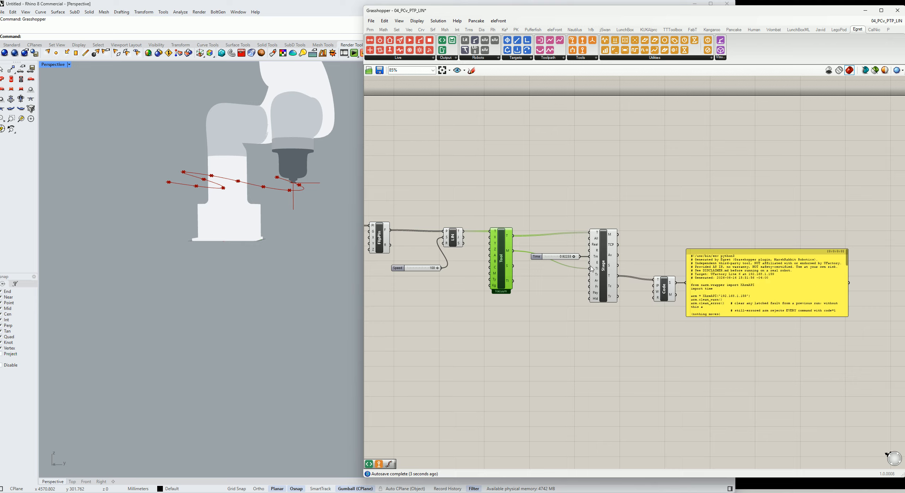
# Switch the Tool component's type to Gripper
pyautogui.scroll(1, 287, 187)
pyautogui.moveTo(287, 187); pyautogui.dragTo(237, 195, button='right')
pyautogui.scroll(5, 313, 177)
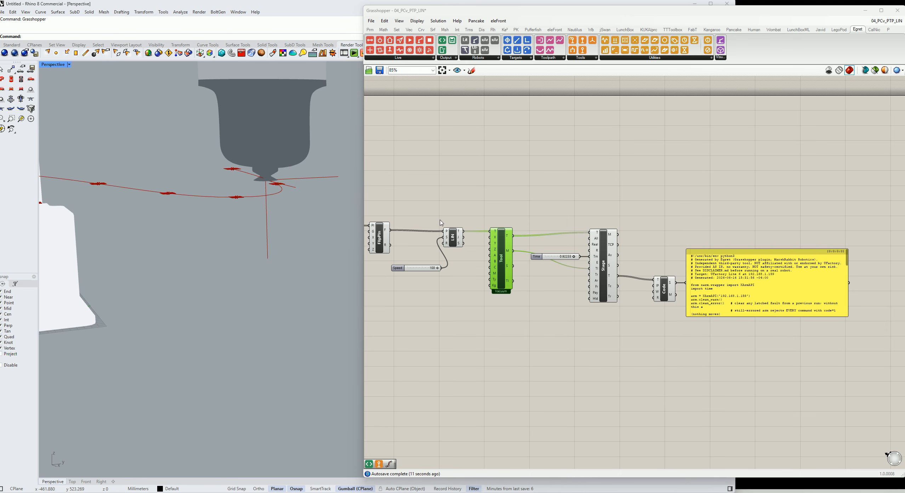
pyautogui.scroll(-3, 441, 219)
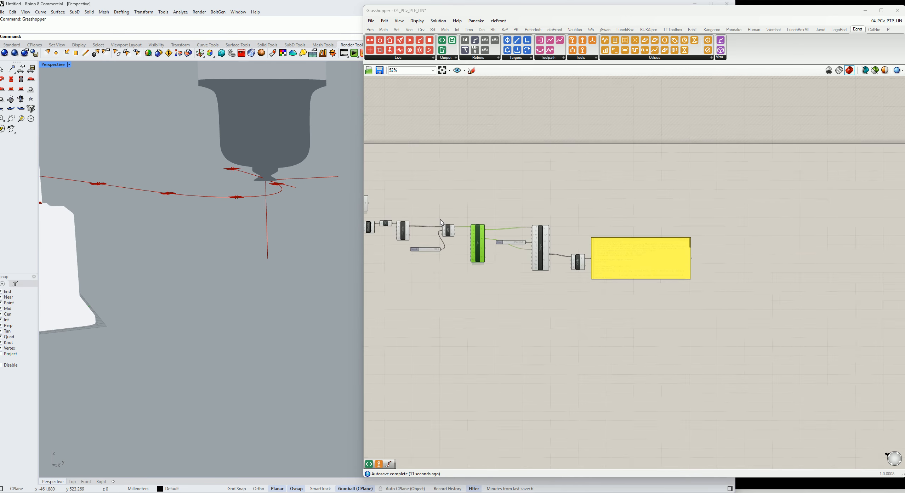
pyautogui.rightClick(478, 235)
pyautogui.click(496, 288)
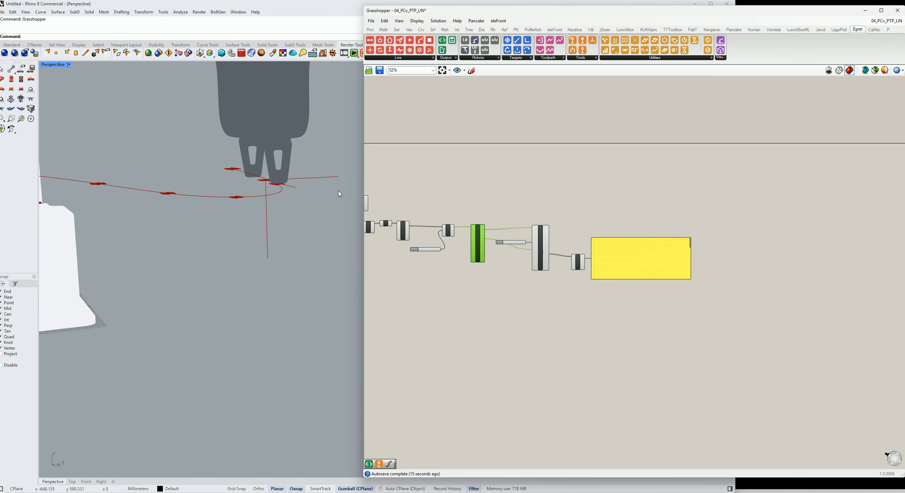
# Switch the Tool component's type back to Vacuum
pyautogui.scroll(-5, 338, 193)
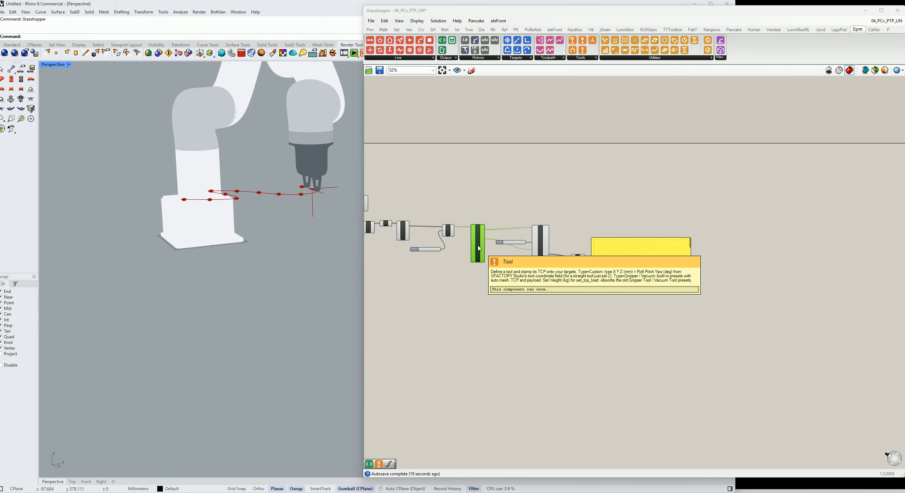
pyautogui.scroll(-3, 478, 248)
pyautogui.scroll(5, 410, 220)
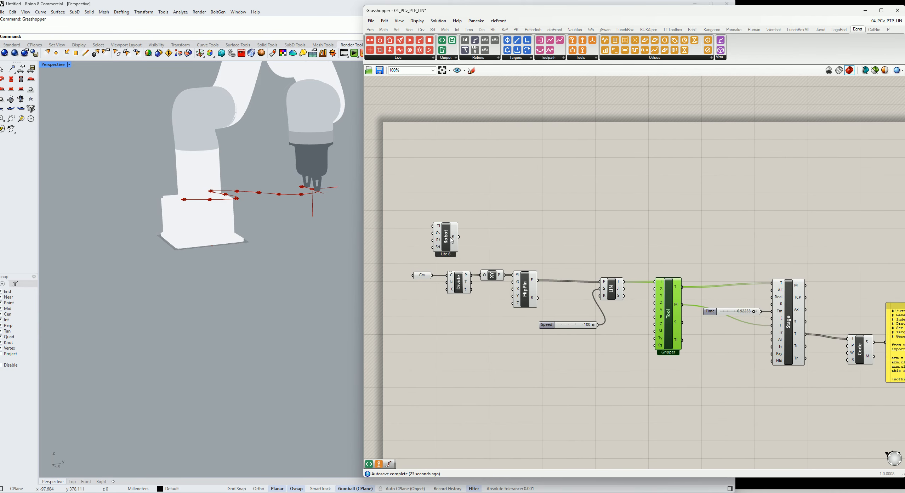
pyautogui.rightClick(670, 316)
pyautogui.click(696, 382)
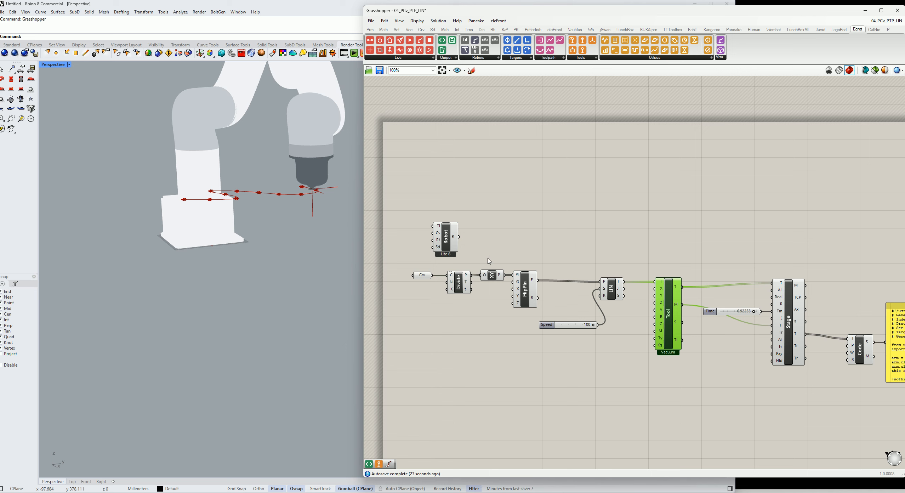
# Change the Robot component's model to xArm 5 (5 DOF)
pyautogui.rightClick(446, 240)
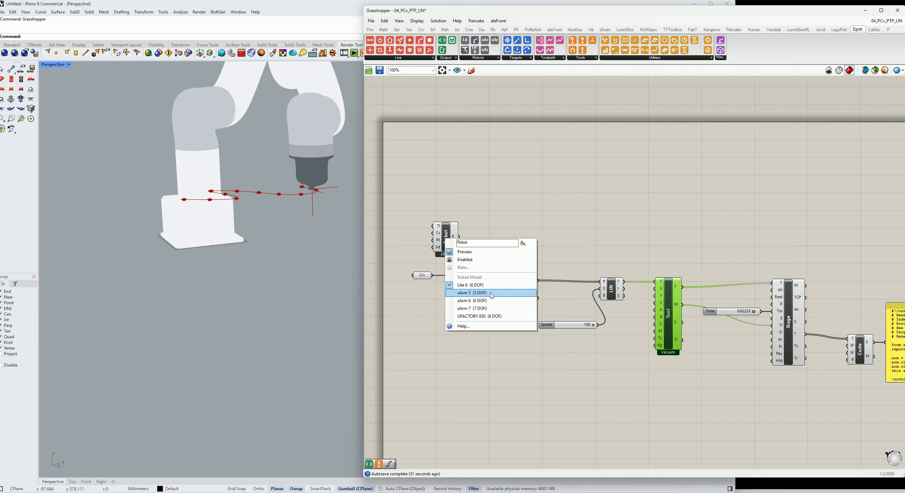
pyautogui.click(471, 293)
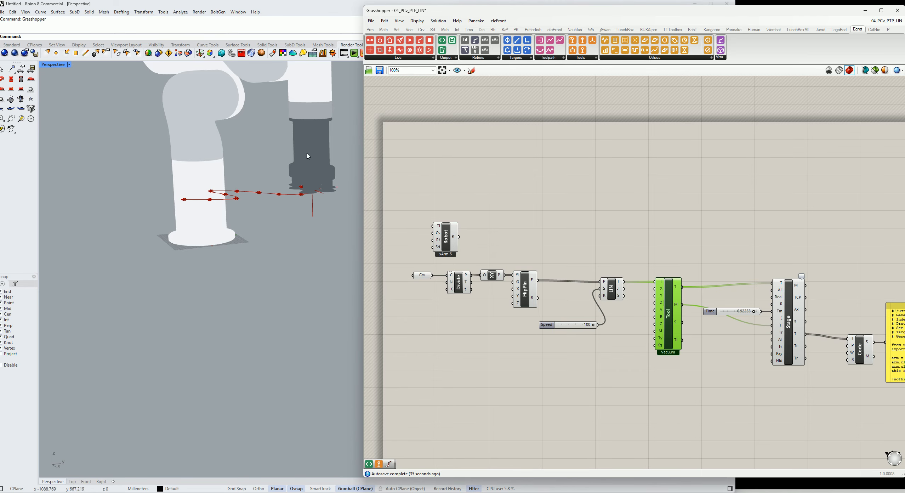
pyautogui.scroll(-3, 311, 169)
pyautogui.scroll(8, 316, 184)
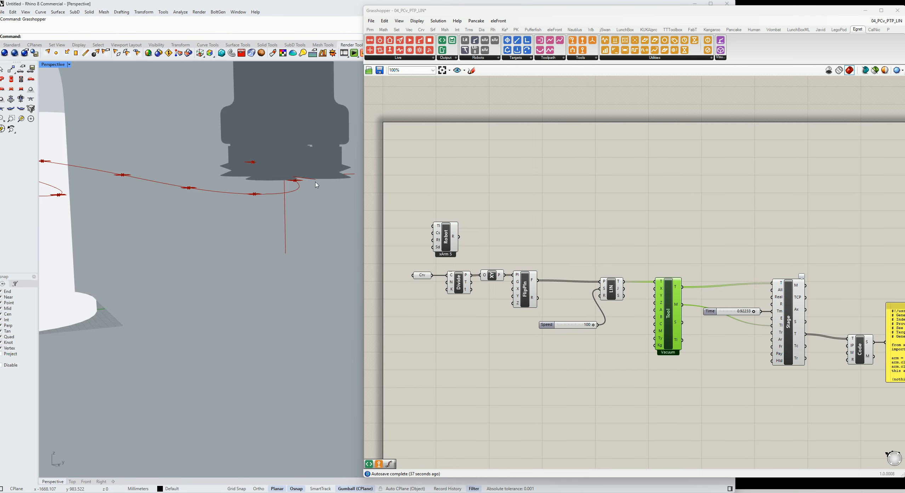
pyautogui.moveTo(317, 184)
pyautogui.mouseDown(button='right')
pyautogui.moveTo(295, 183)
pyautogui.moveTo(296, 157)
pyautogui.mouseUp(button='right')
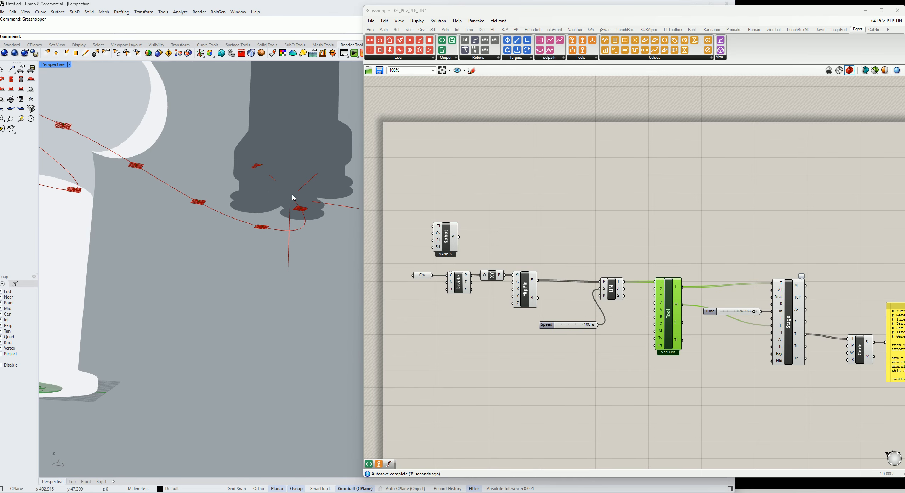
pyautogui.scroll(-5, 292, 197)
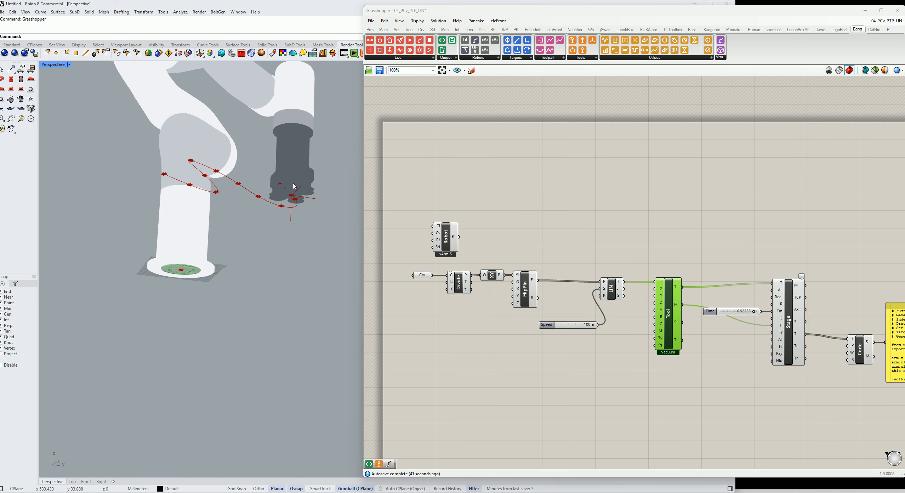
pyautogui.scroll(-5, 295, 180)
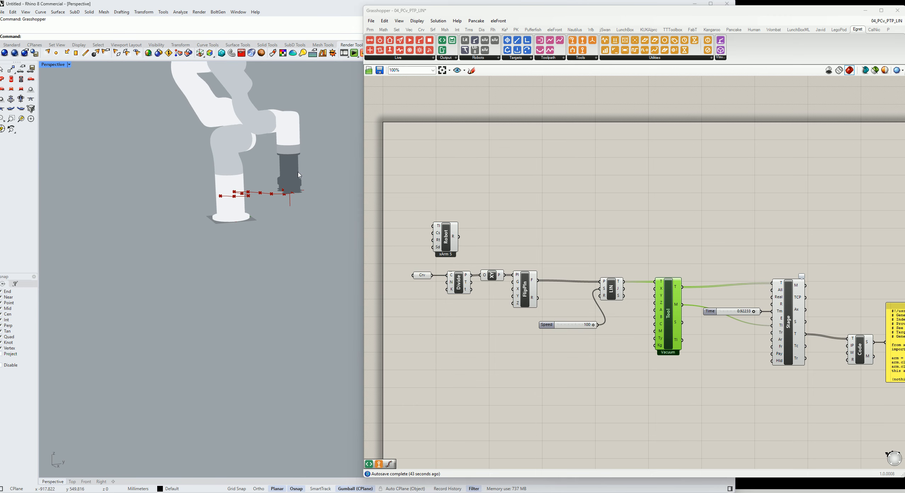
# Toggle the Stage component's preview on and back off
pyautogui.click(794, 321)
pyautogui.rightClick(794, 324)
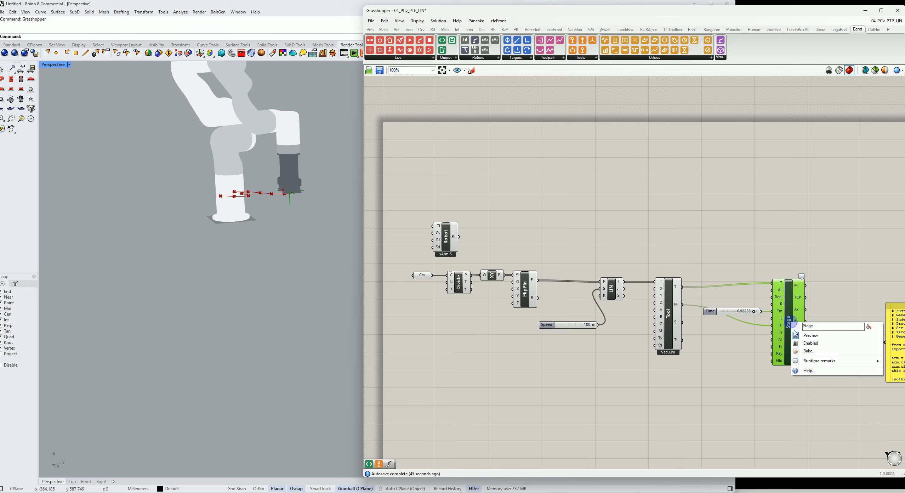
pyautogui.click(810, 335)
pyautogui.scroll(4, 228, 194)
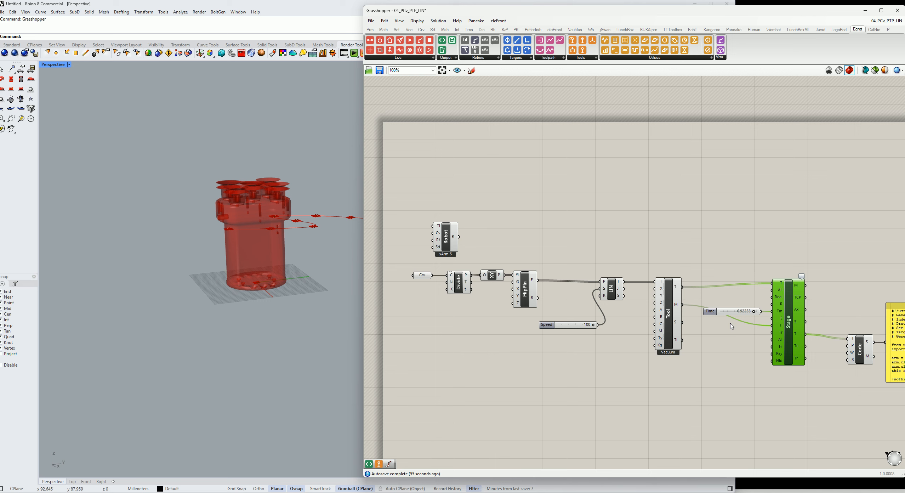
pyautogui.rightClick(789, 319)
pyautogui.click(807, 332)
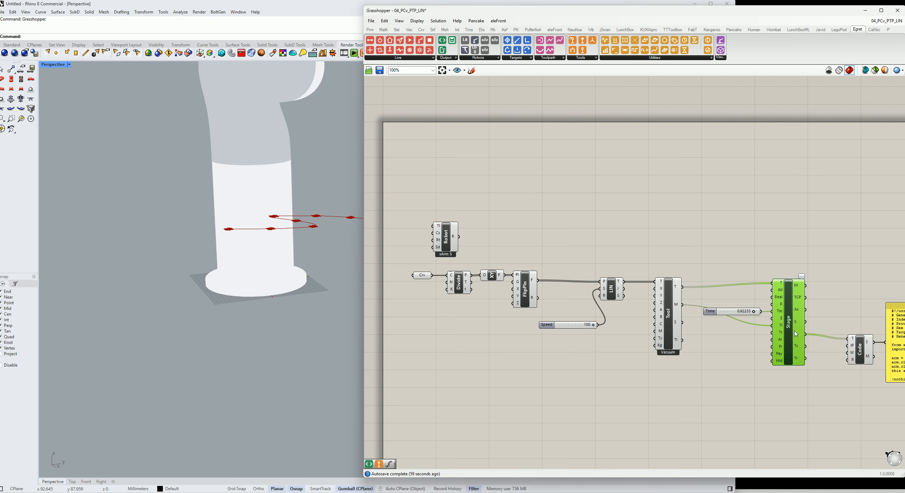
pyautogui.click(681, 190)
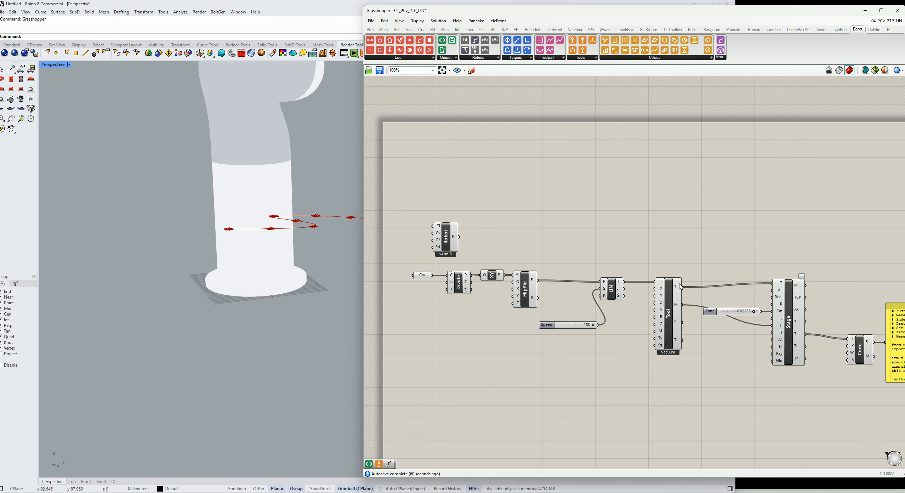
# Change the Robot component's model back to Lite 6 (6 DOF)
pyautogui.moveTo(680, 287)
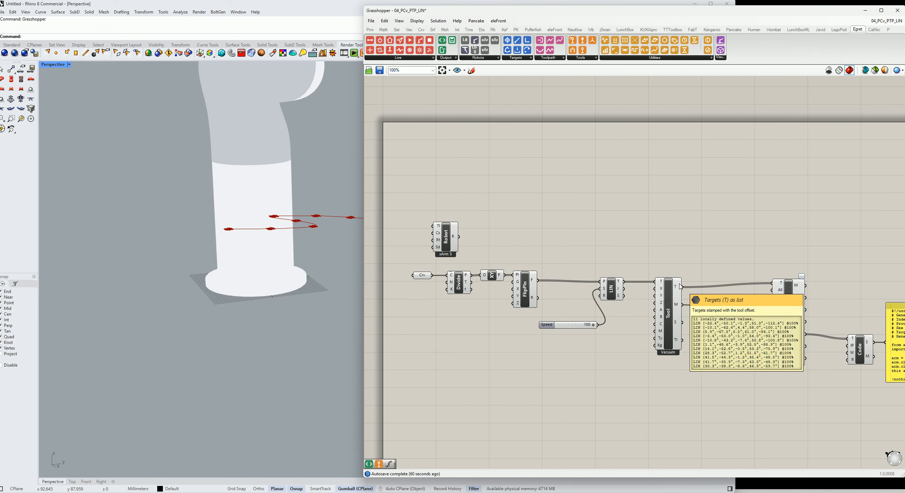
pyautogui.rightClick(442, 236)
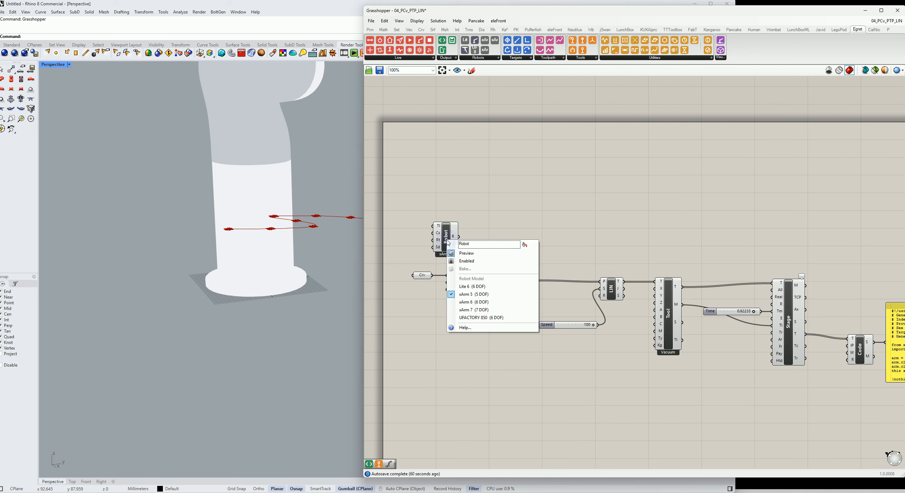
pyautogui.click(481, 287)
pyautogui.scroll(-10, 352, 225)
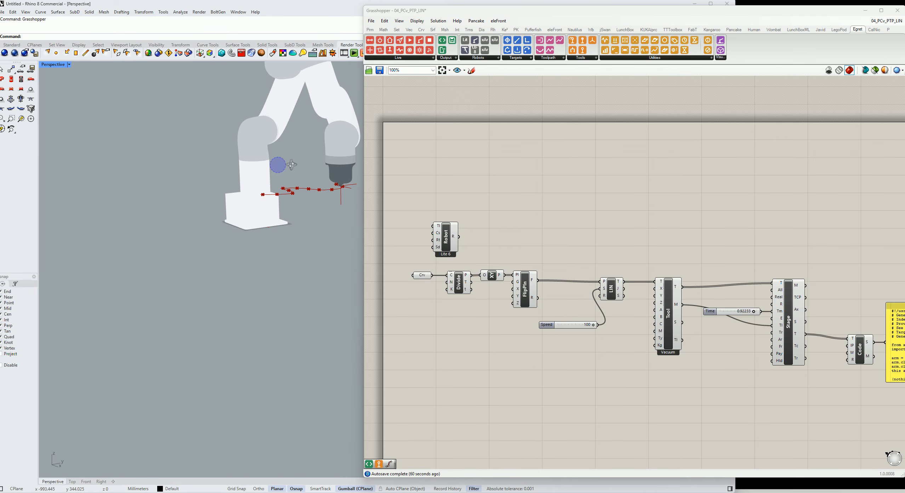
pyautogui.scroll(6, 294, 168)
pyautogui.scroll(-4, 258, 131)
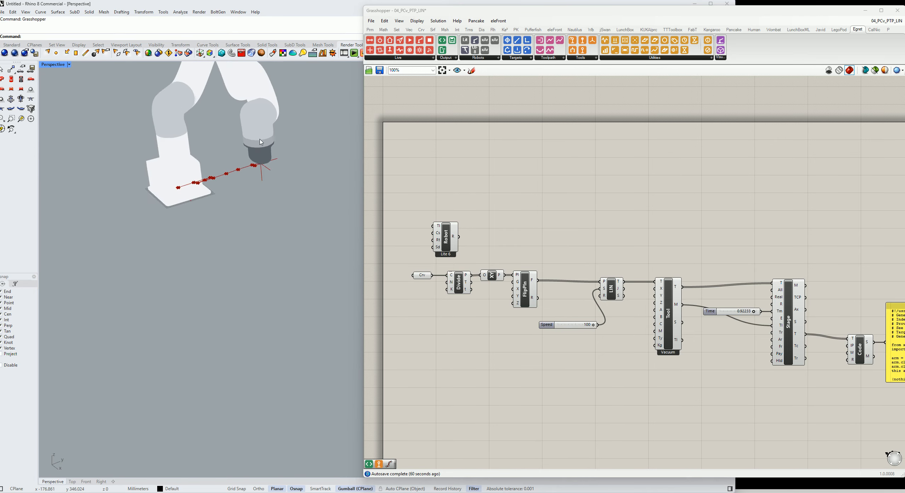
pyautogui.scroll(5, 258, 131)
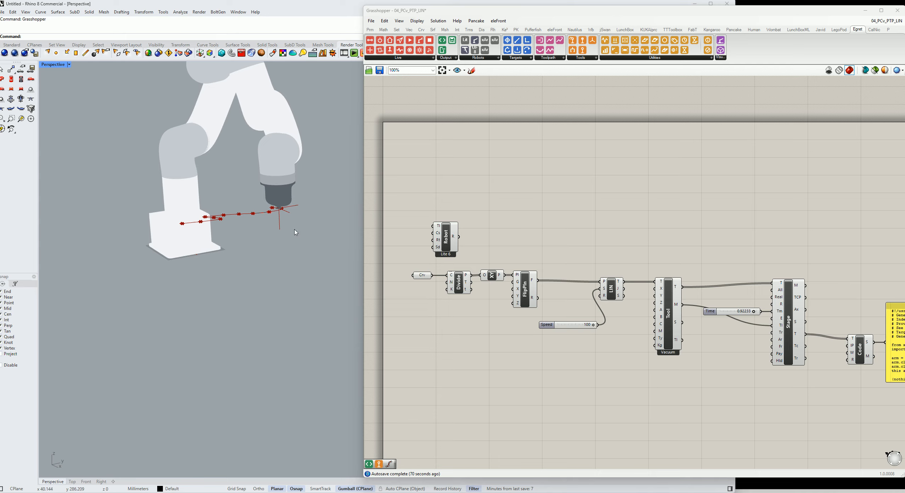
pyautogui.scroll(2, 285, 209)
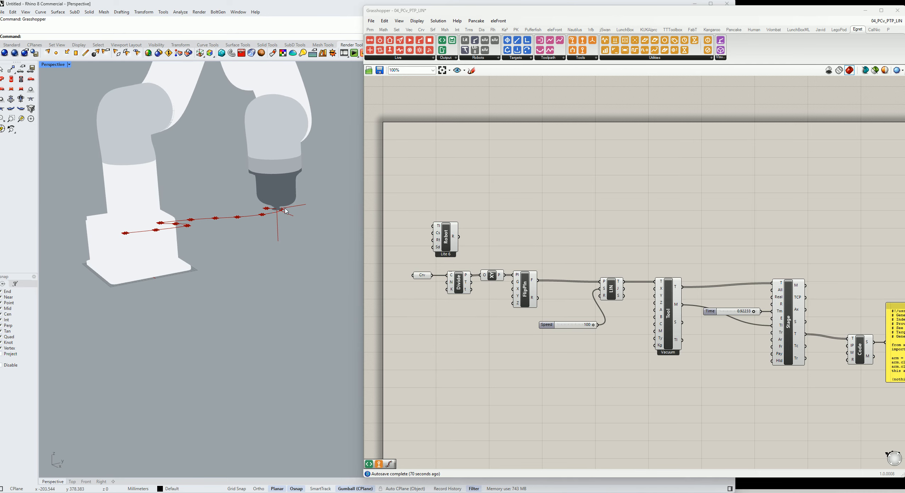
# Examine the Tool component's inputs and the Z offset value stored on it
pyautogui.moveTo(673, 322)
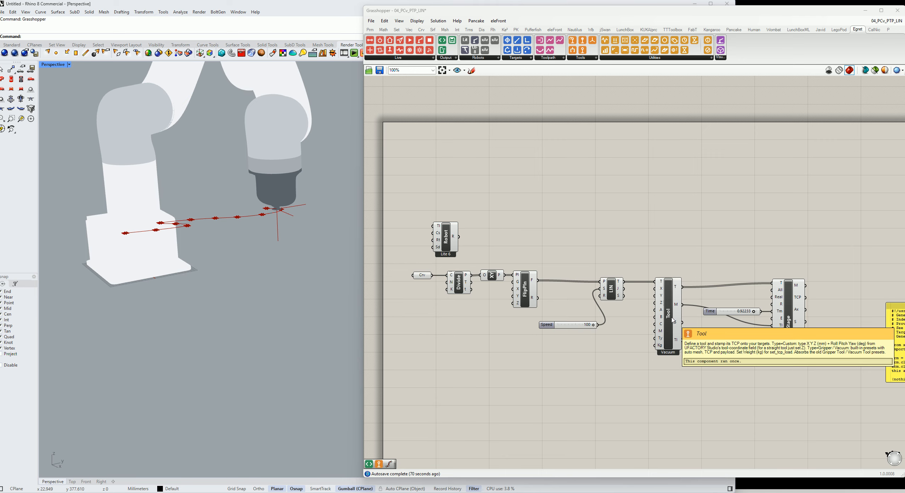
pyautogui.scroll(4, 673, 320)
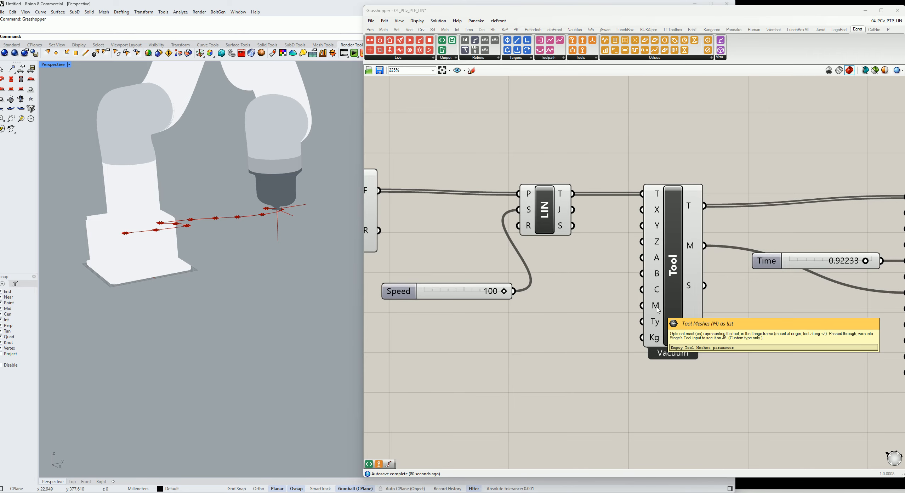
pyautogui.scroll(-3, 689, 247)
pyautogui.moveTo(683, 258)
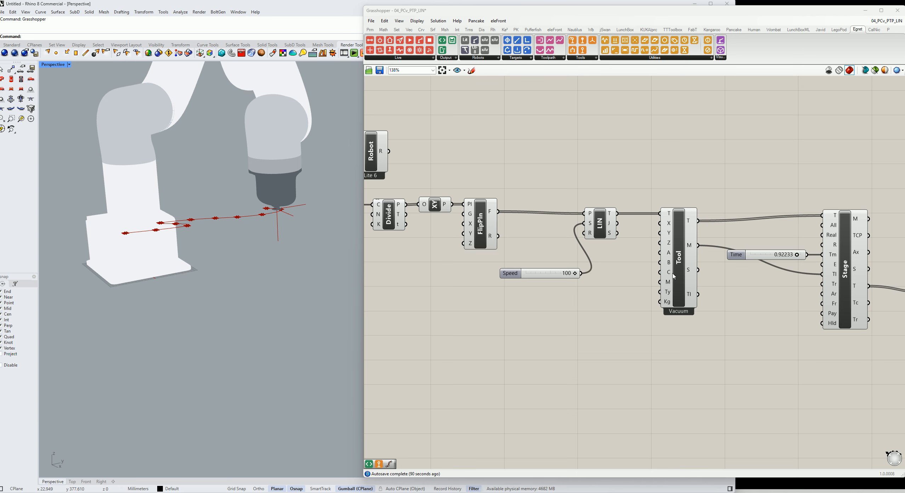
pyautogui.rightClick(669, 244)
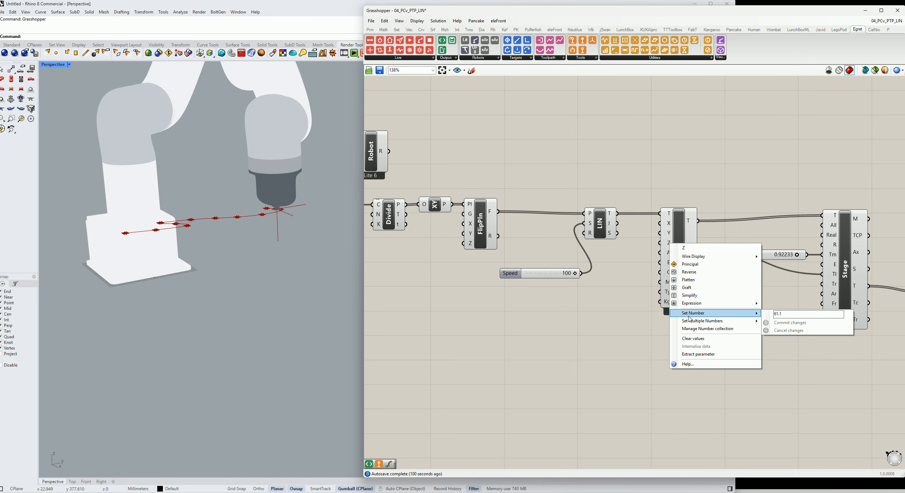
pyautogui.click(601, 348)
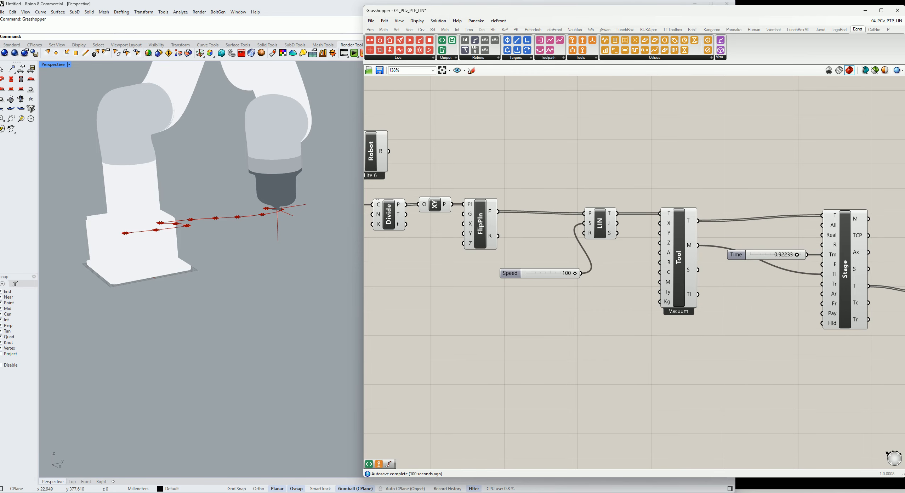
# Switch to UFactory Studio and review the TCP payload and offset presets for the Gripper and Vacuum Gripper
pyautogui.moveTo(904, 0); pyautogui.dragTo(431, 90)
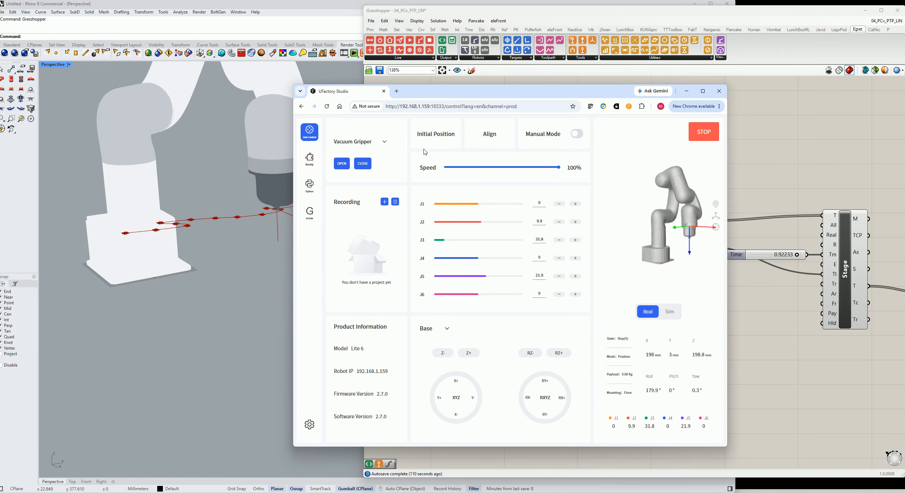
pyautogui.click(314, 427)
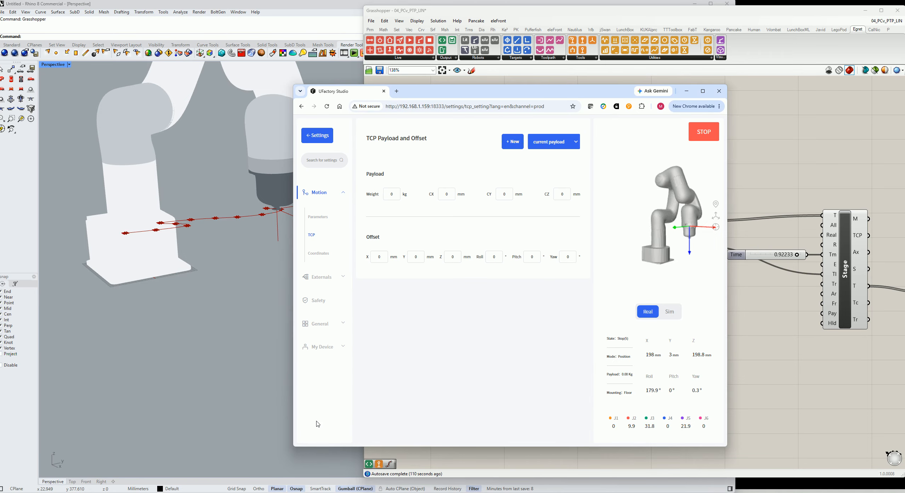
pyautogui.click(575, 142)
pyautogui.click(558, 200)
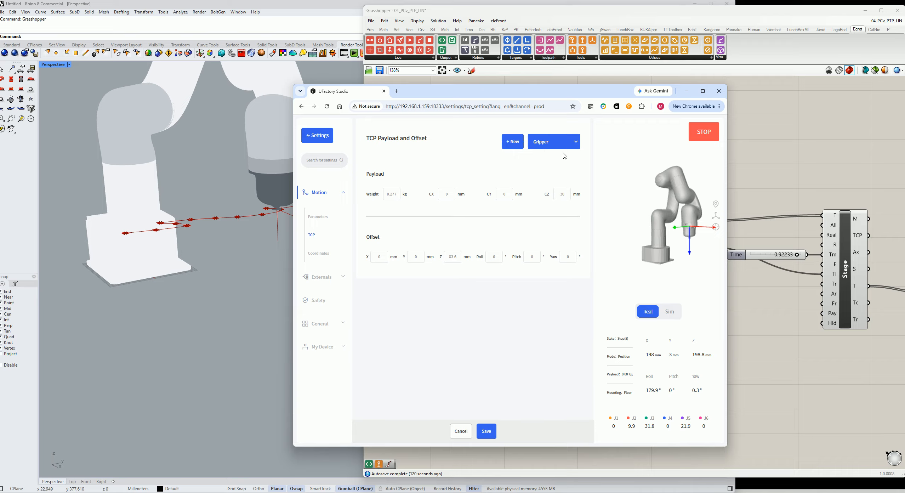
pyautogui.click(562, 151)
pyautogui.click(560, 188)
pyautogui.click(849, 396)
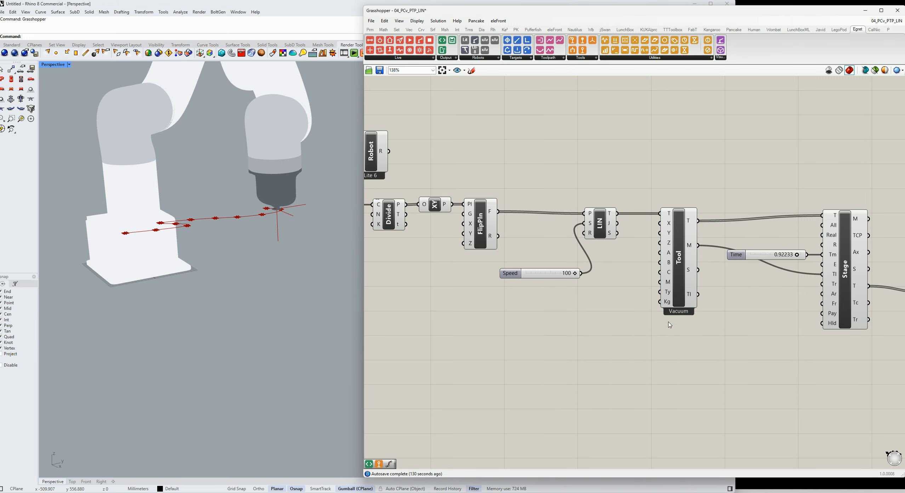
# Compare the Tool component's Kg payload with the Vacuum Gripper preset in UFactory Studio, opening and cancelling a new payload
pyautogui.rightClick(669, 303)
pyautogui.moveTo(700, 376)
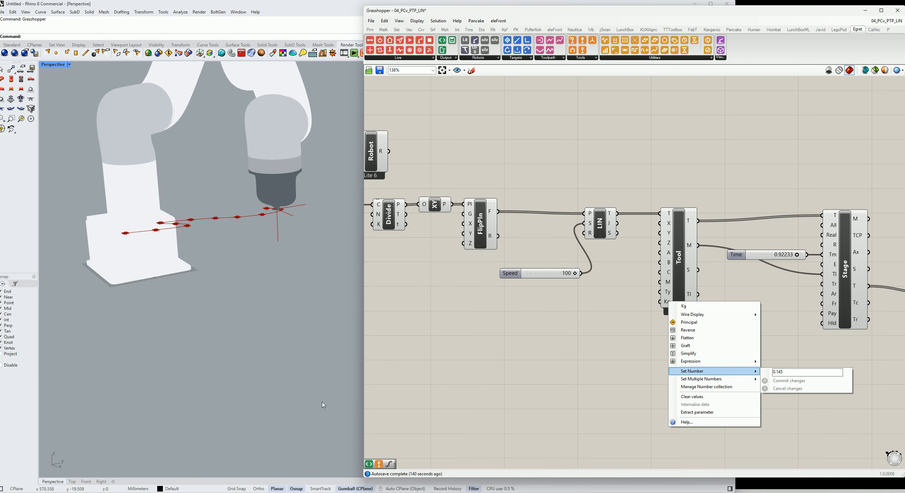
pyautogui.click(611, 314)
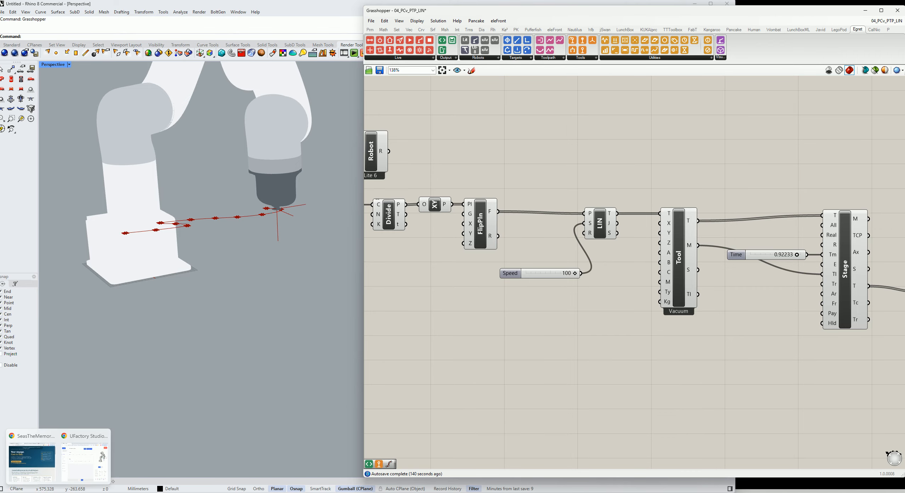
pyautogui.click(88, 470)
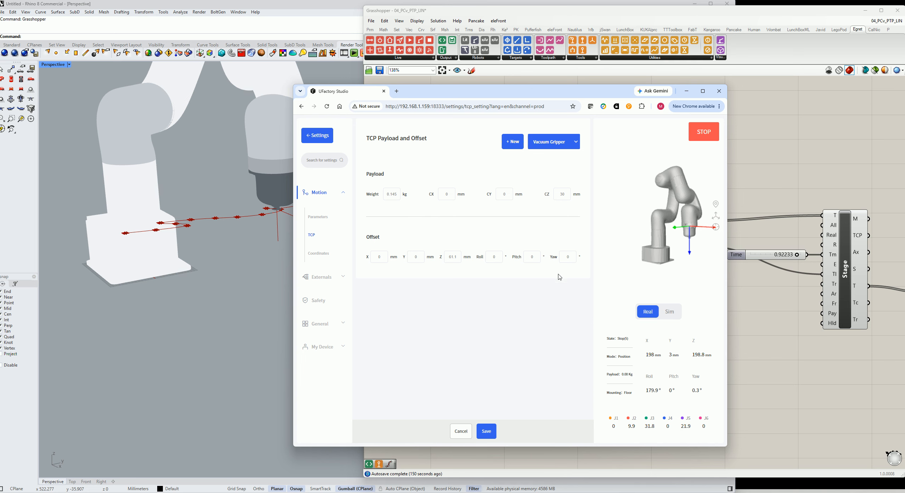
pyautogui.click(514, 143)
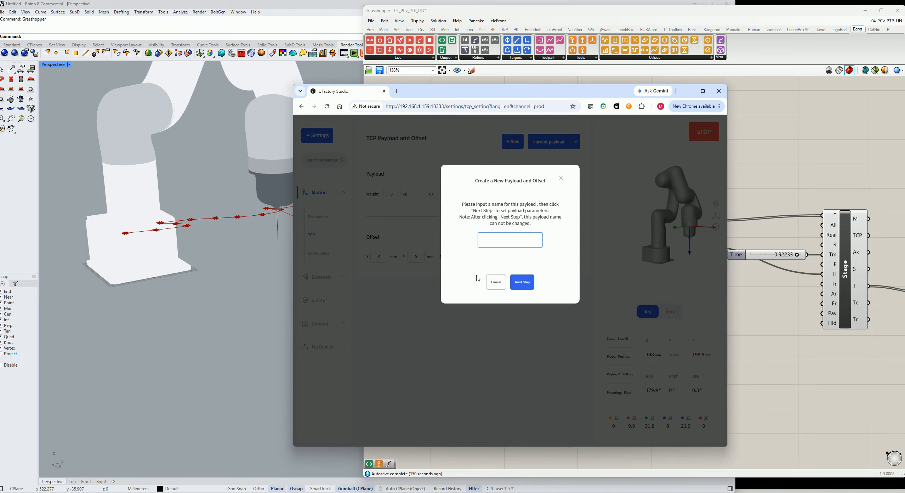
pyautogui.click(492, 288)
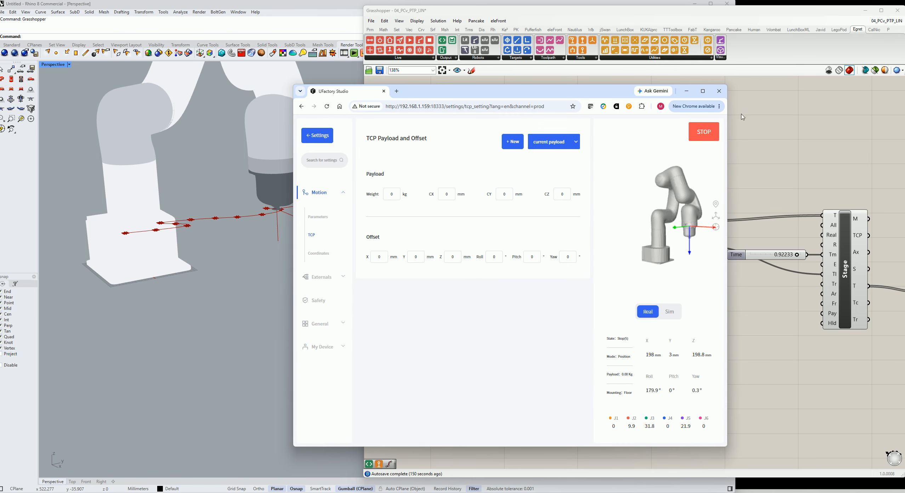
pyautogui.click(686, 91)
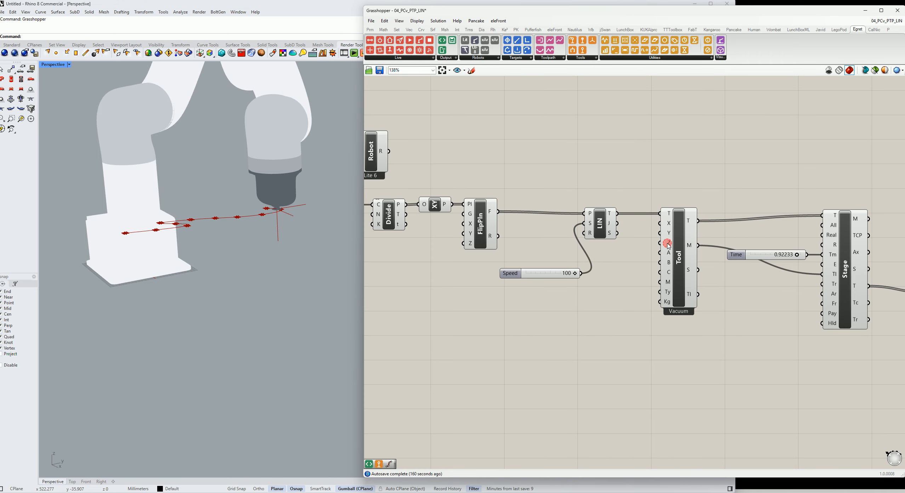
# Add a GCode Export component to the canvas above the Code component
pyautogui.click(677, 255)
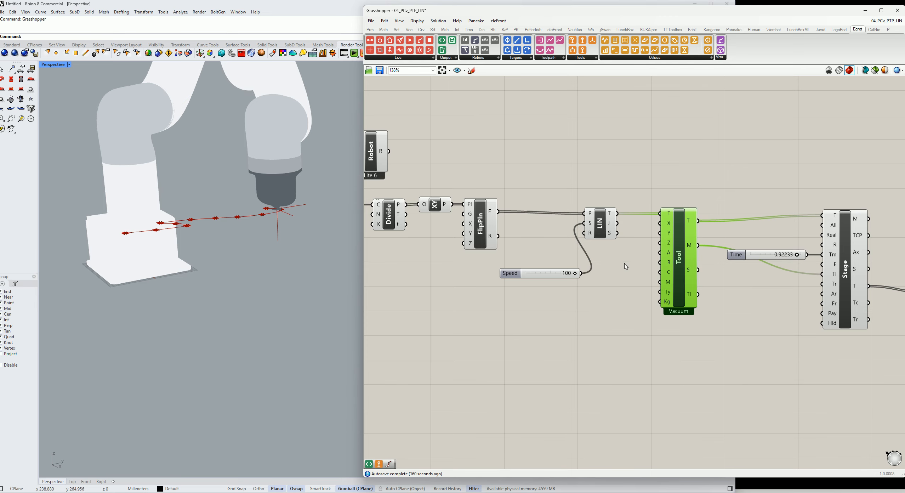
pyautogui.moveTo(733, 187); pyautogui.dragTo(531, 197, button='right')
pyautogui.scroll(-3, 680, 217)
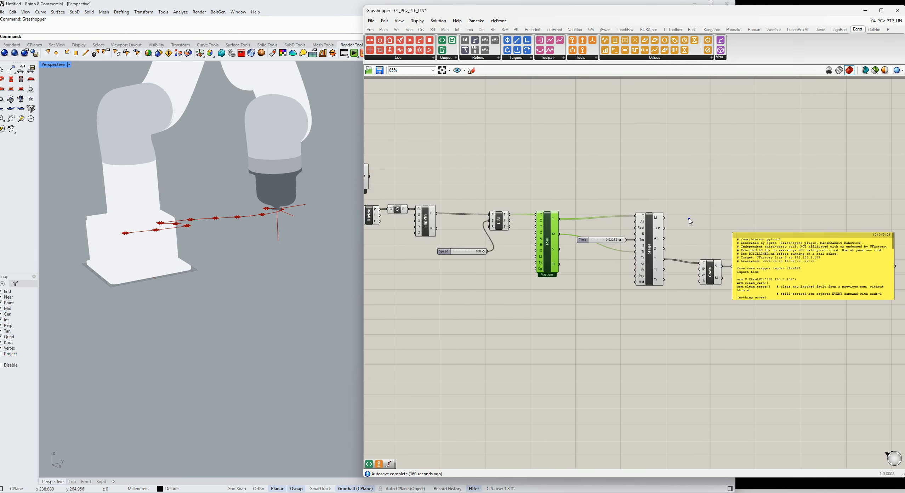
pyautogui.moveTo(688, 219); pyautogui.dragTo(590, 225, button='right')
pyautogui.moveTo(622, 259); pyautogui.dragTo(610, 244, button='right')
pyautogui.moveTo(599, 257); pyautogui.dragTo(582, 253)
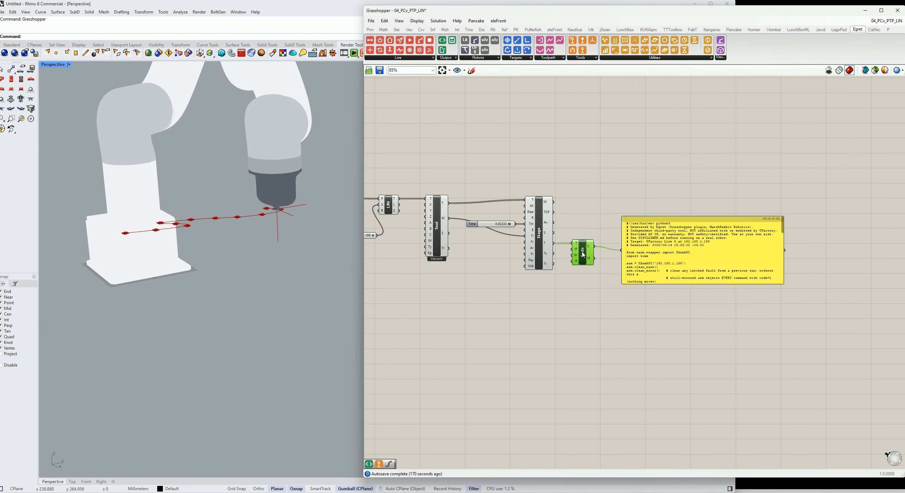
pyautogui.moveTo(632, 258); pyautogui.dragTo(578, 279, button='right')
pyautogui.scroll(1, 587, 279)
pyautogui.moveTo(587, 280); pyautogui.dragTo(589, 274)
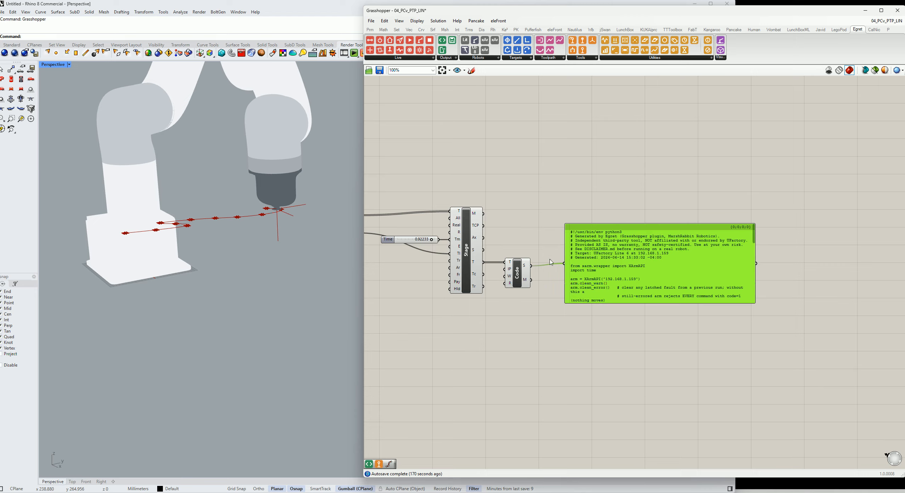
pyautogui.click(461, 60)
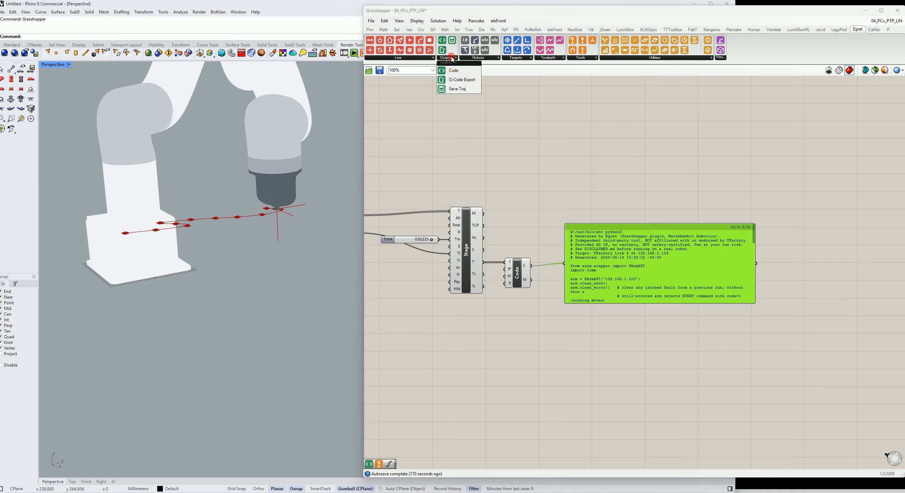
pyautogui.click(450, 79)
pyautogui.click(525, 169)
# Connect the Stage's T output to the GCode component's T input and attach a new panel to its G output
pyautogui.moveTo(483, 262)
pyautogui.mouseDown()
pyautogui.moveTo(512, 181)
pyautogui.moveTo(509, 144)
pyautogui.mouseUp()
pyautogui.doubleClick(604, 159)
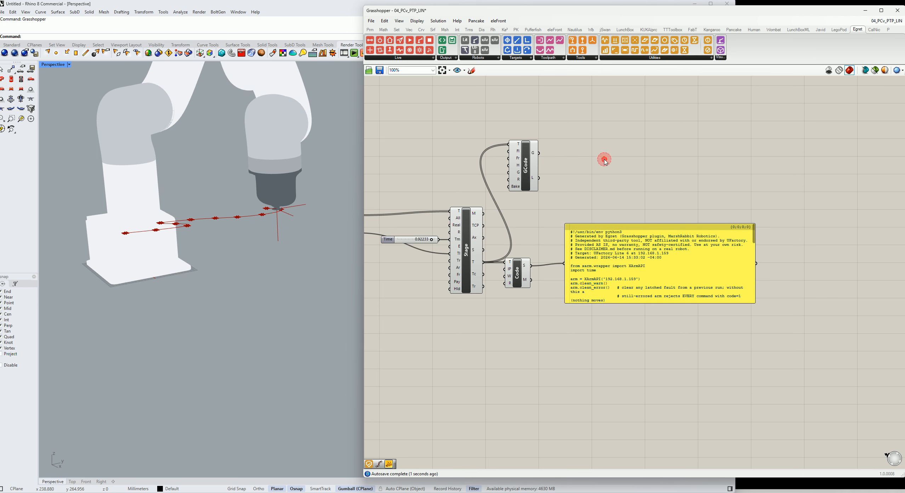
pyautogui.write('//')
pyautogui.press('Return')
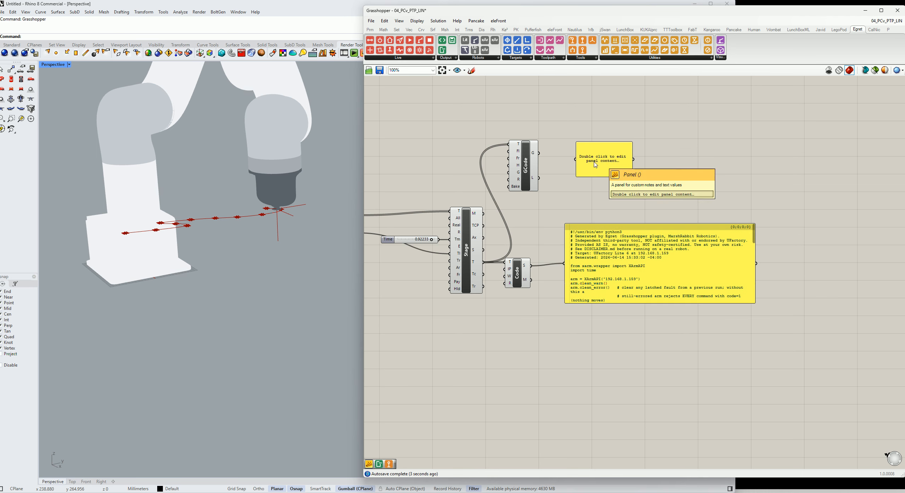
pyautogui.moveTo(539, 154); pyautogui.dragTo(576, 159)
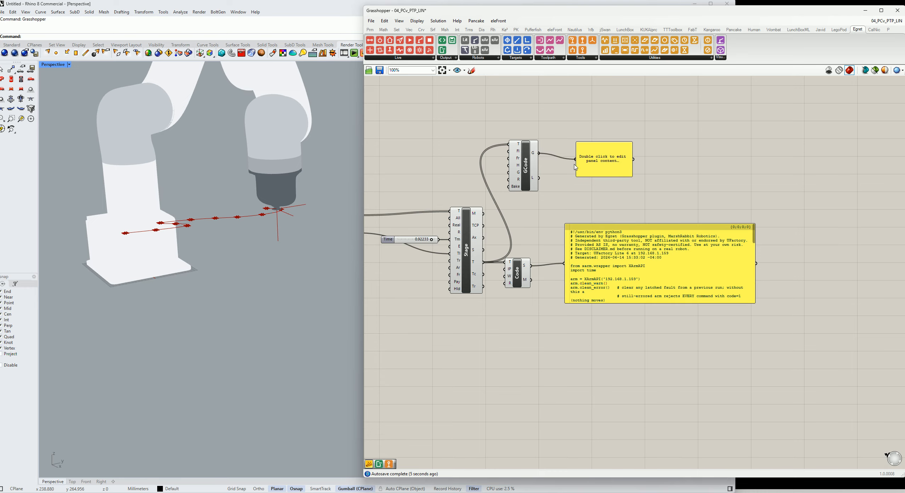
# Rearrange the GCode component and enlarge its G-code panel to show the full program
pyautogui.moveTo(575, 171); pyautogui.dragTo(543, 238, button='right')
pyautogui.click(496, 231)
pyautogui.moveTo(497, 222); pyautogui.dragTo(497, 194)
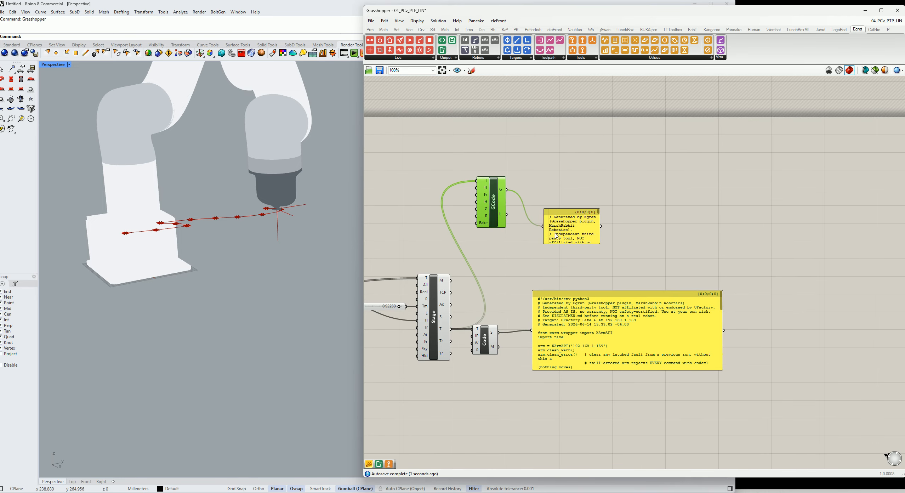
pyautogui.moveTo(565, 231); pyautogui.dragTo(766, 255)
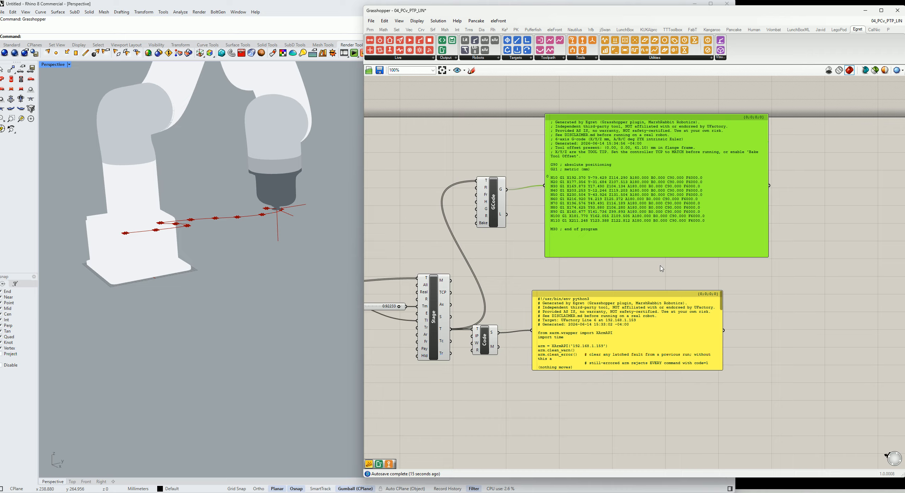
# Enlarge the Code component's script panel so the full generated Python program is readable
pyautogui.click(496, 207)
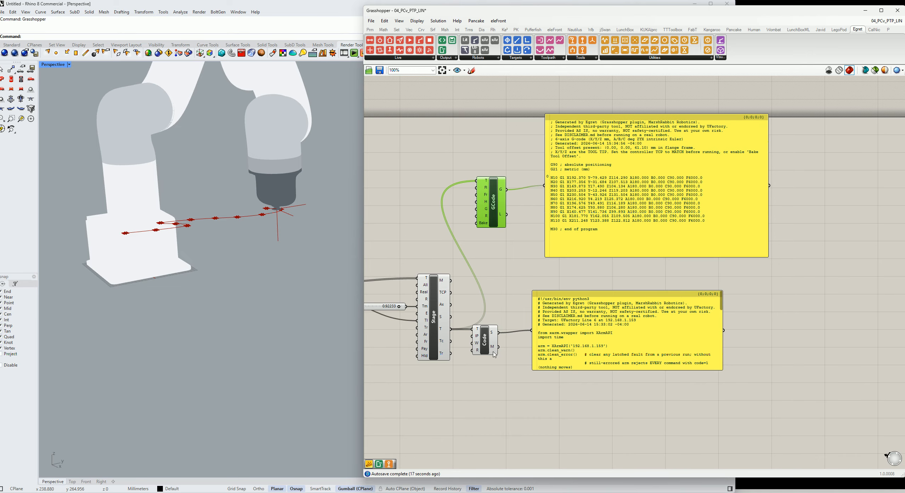
pyautogui.click(485, 341)
pyautogui.moveTo(643, 352); pyautogui.dragTo(654, 341)
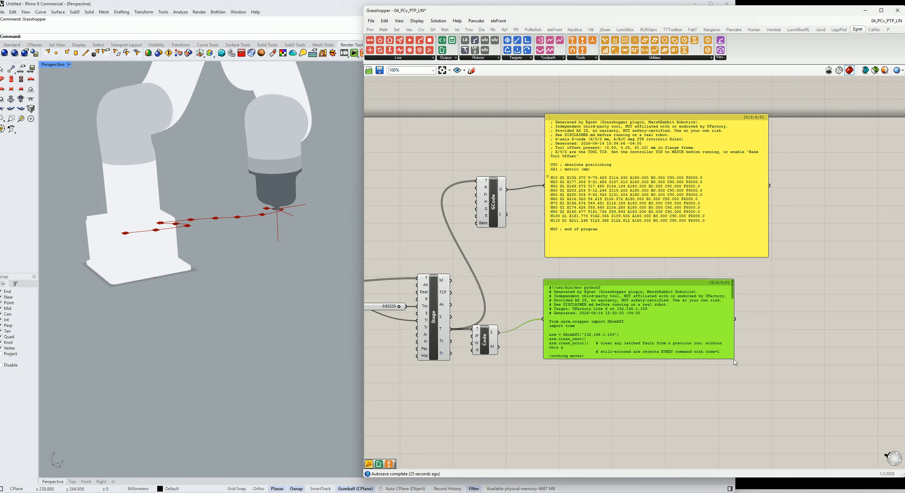
pyautogui.moveTo(732, 358); pyautogui.dragTo(795, 450)
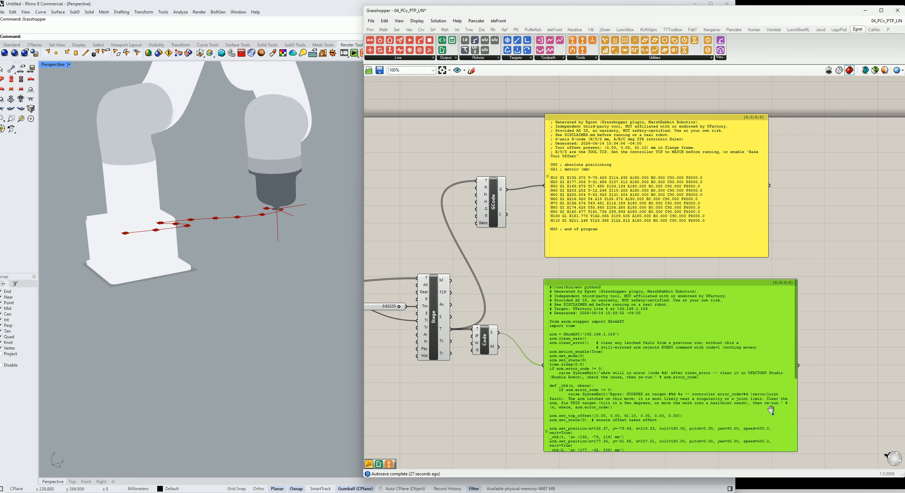
pyautogui.moveTo(770, 409); pyautogui.dragTo(736, 333, button='right')
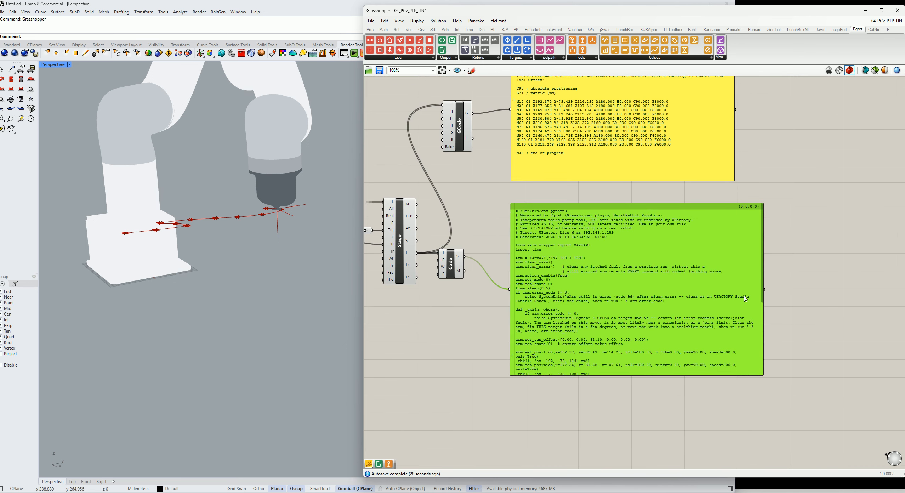
pyautogui.click(765, 243)
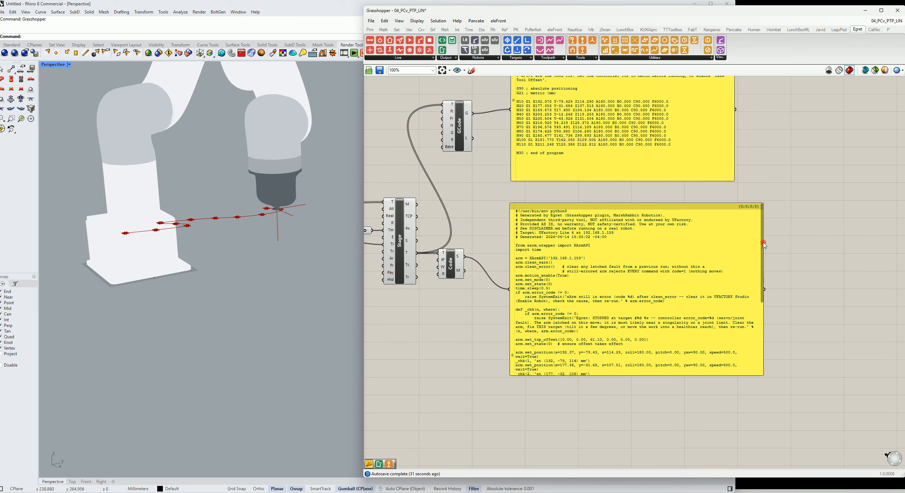
pyautogui.moveTo(763, 349); pyautogui.dragTo(787, 371)
pyautogui.moveTo(785, 266); pyautogui.dragTo(788, 298)
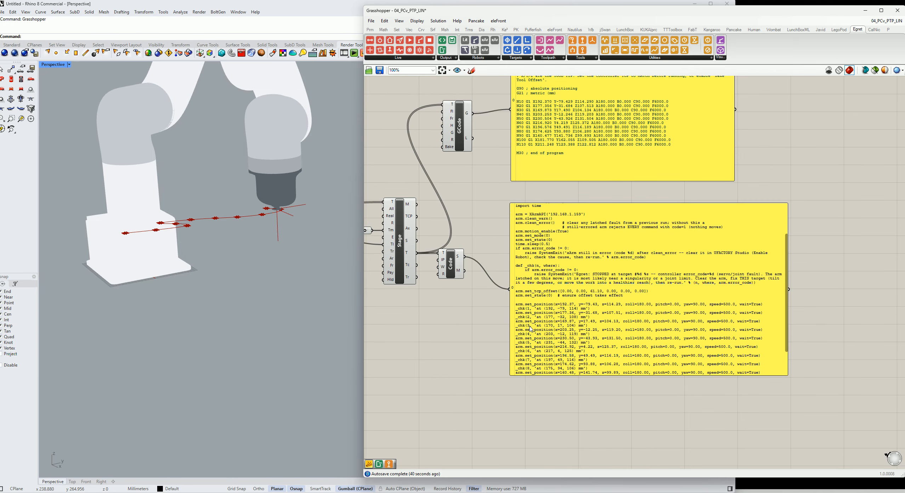
# Inspect the generated script's TCP offset and target lines alongside the G-code output
pyautogui.scroll(2, 532, 330)
pyautogui.scroll(3, 532, 315)
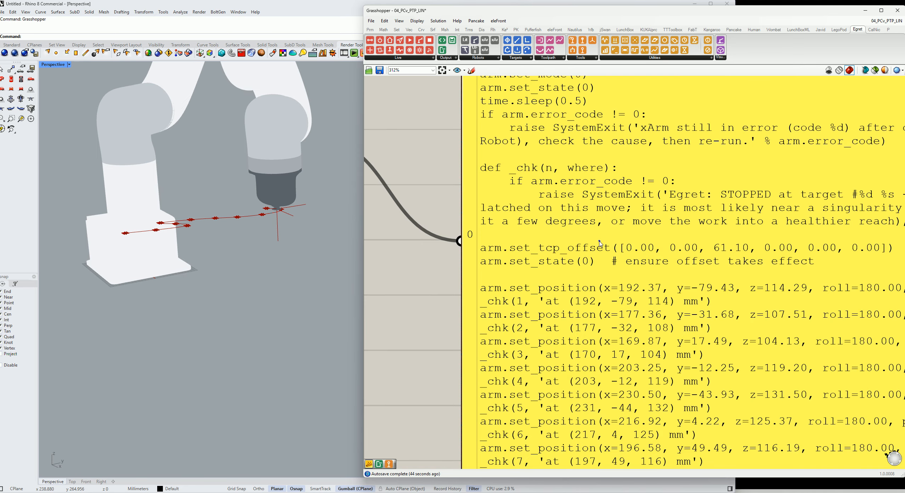
pyautogui.moveTo(597, 249); pyautogui.dragTo(523, 247, button='right')
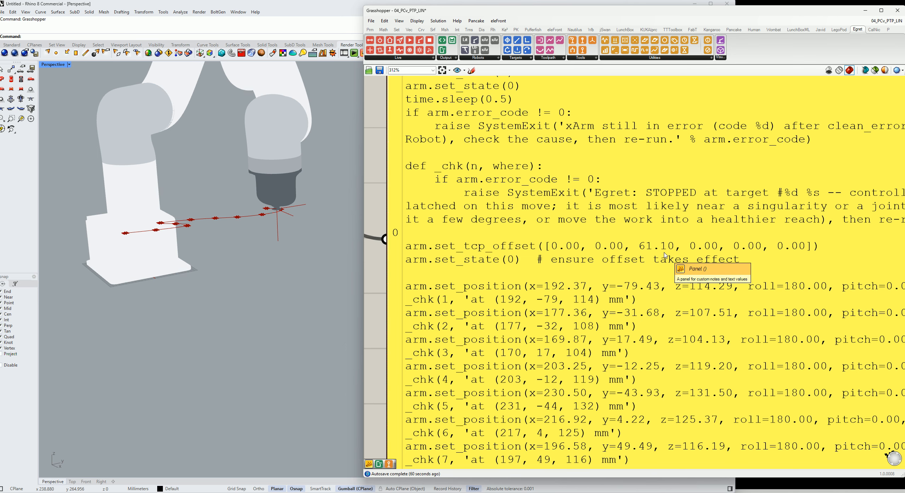
pyautogui.scroll(-5, 665, 255)
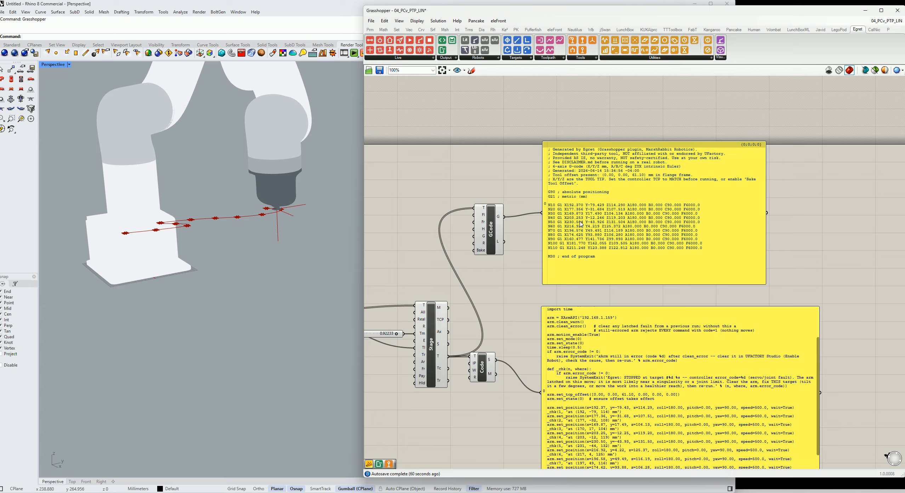
pyautogui.scroll(2, 575, 220)
pyautogui.scroll(1, 574, 220)
pyautogui.click(457, 246)
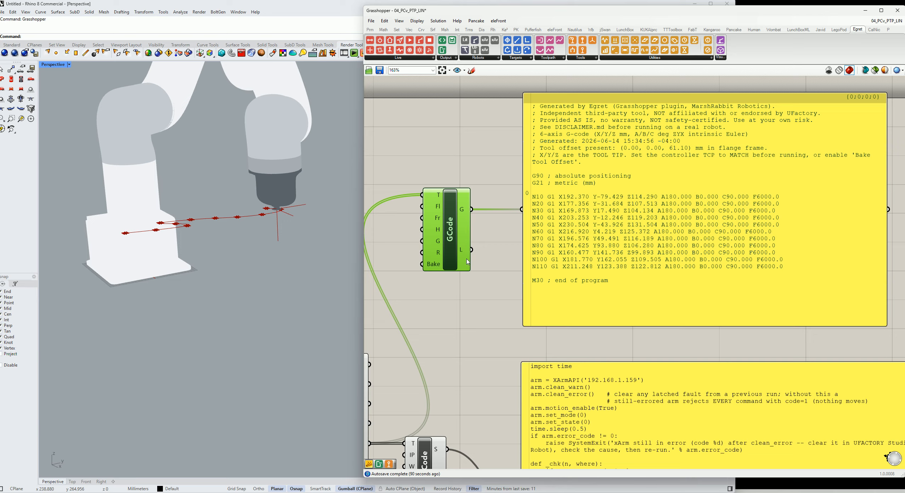
# Enable Bake Tool Offset on the GCode component, then set it back to False
pyautogui.rightClick(431, 267)
pyautogui.moveTo(476, 335)
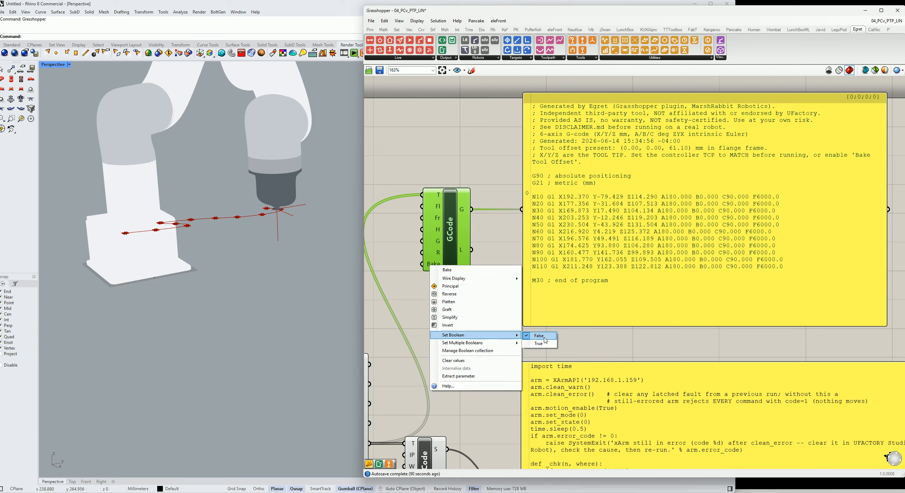
pyautogui.click(542, 344)
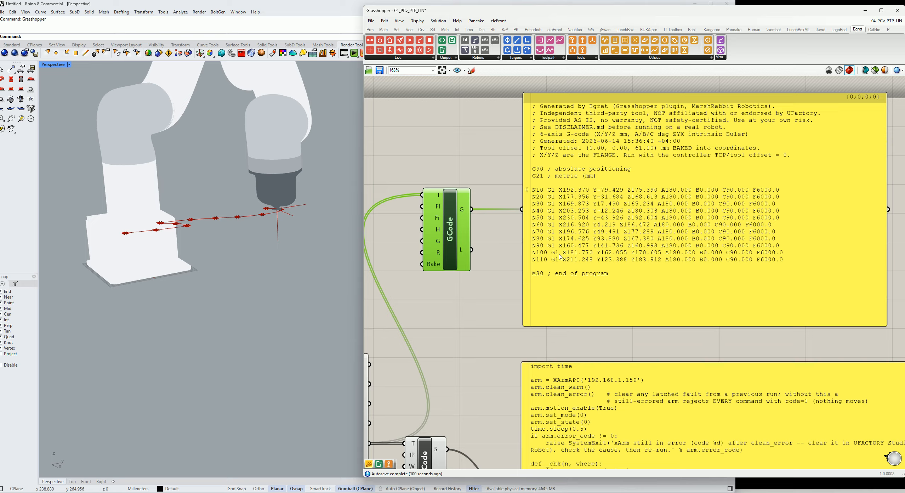
pyautogui.rightClick(439, 266)
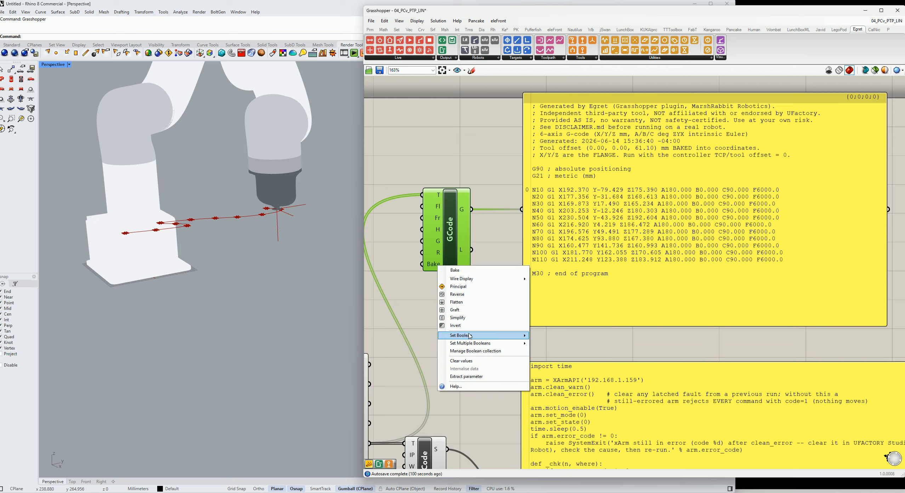
pyautogui.moveTo(469, 335)
pyautogui.click(547, 336)
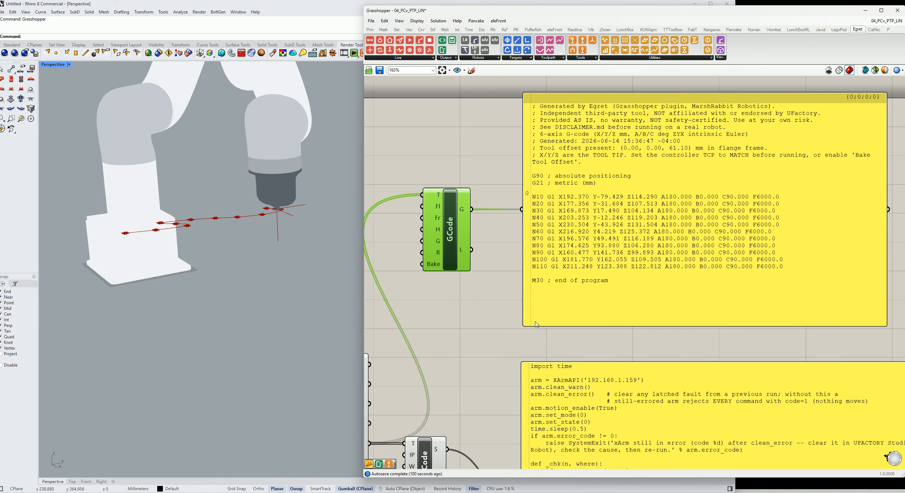
pyautogui.moveTo(439, 271)
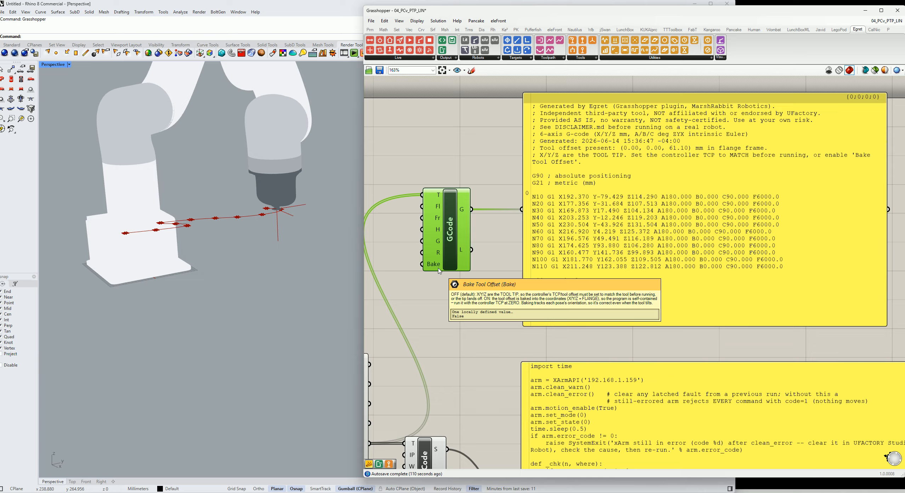
# Review the G-code and Python script panels alongside the Stage and Code components
pyautogui.click(447, 300)
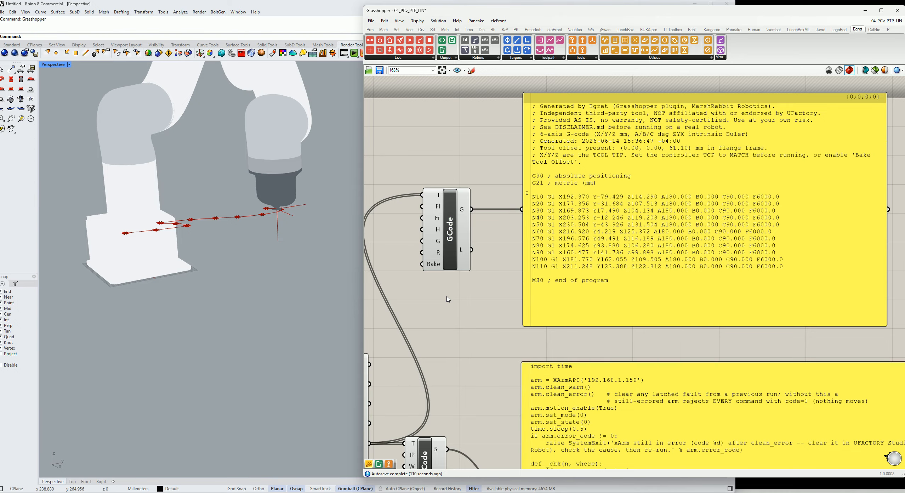
pyautogui.scroll(-3, 463, 280)
pyautogui.moveTo(503, 260); pyautogui.dragTo(515, 261)
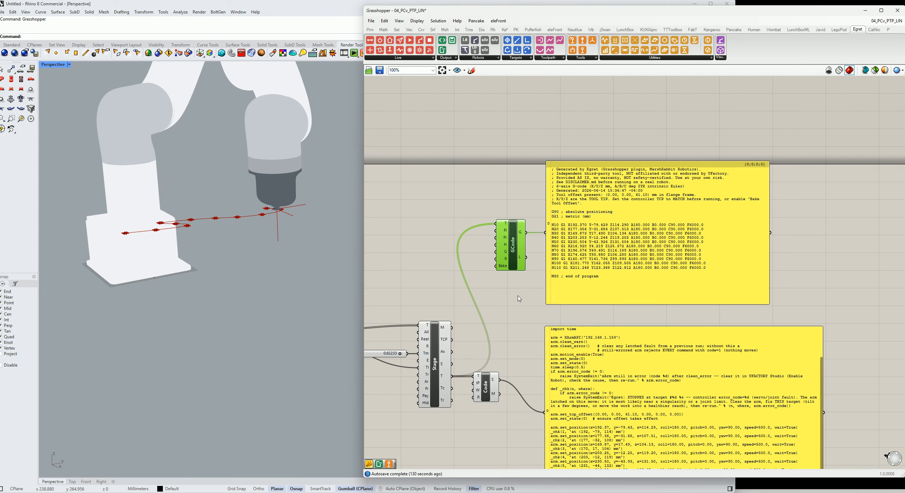
pyautogui.scroll(-3, 604, 304)
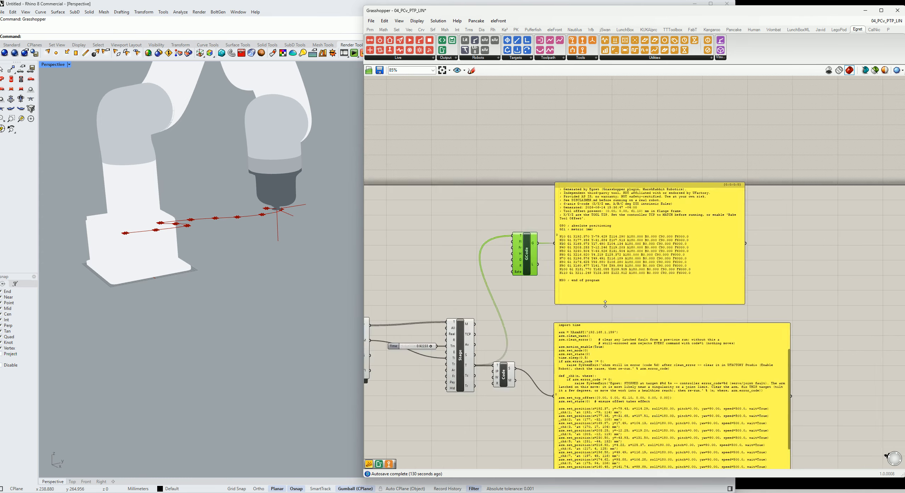
pyautogui.scroll(4, 589, 306)
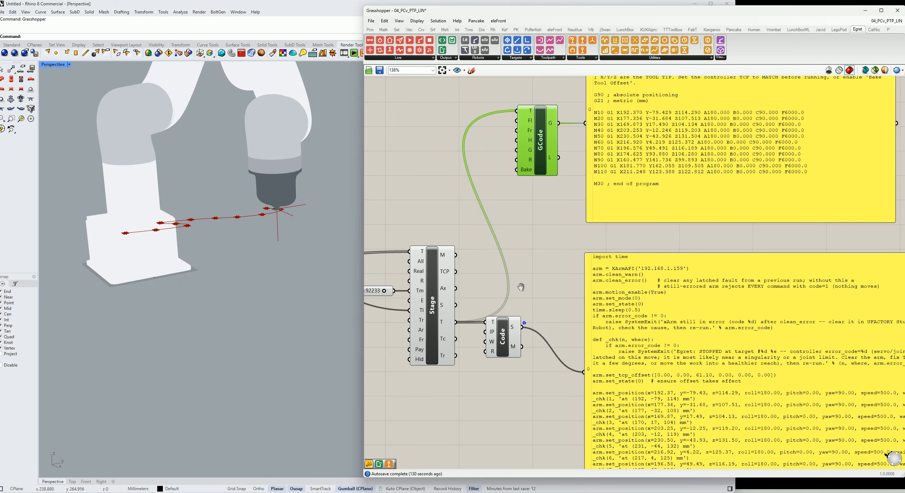
pyautogui.moveTo(498, 275); pyautogui.dragTo(514, 321)
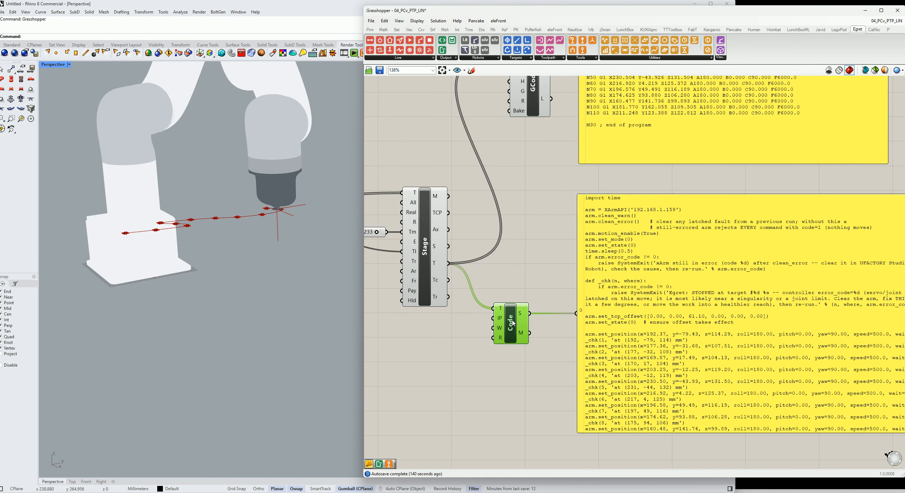
pyautogui.scroll(-2, 513, 316)
pyautogui.scroll(-1, 514, 316)
pyautogui.moveTo(623, 317); pyautogui.dragTo(557, 300, button='right')
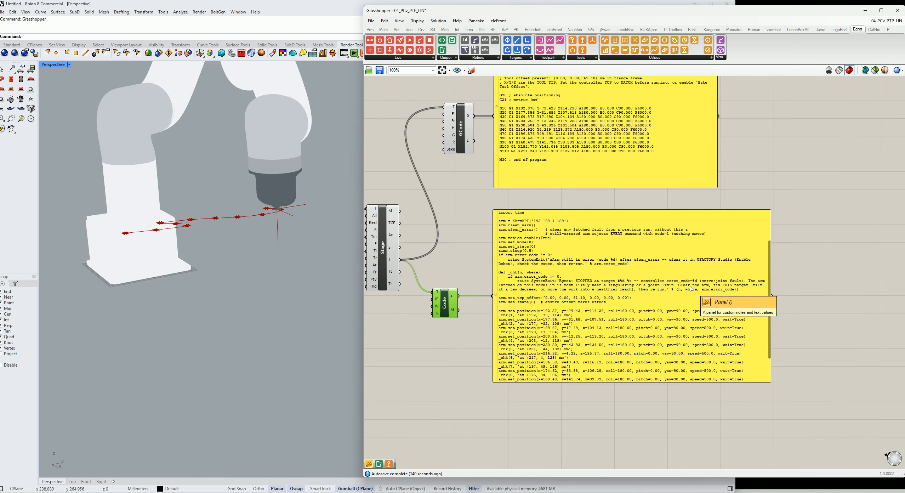
pyautogui.moveTo(469, 167); pyautogui.dragTo(527, 189, button='right')
# Set the Tool component's type to Gripper
pyautogui.scroll(-7, 539, 193)
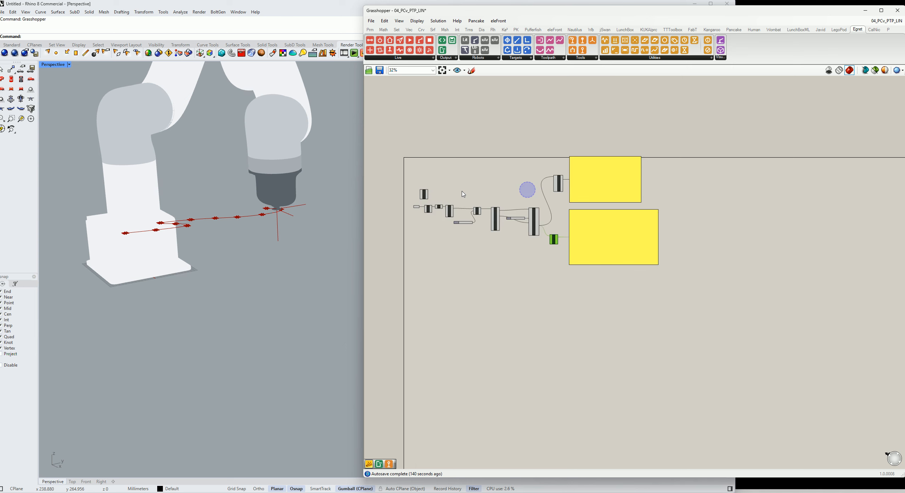
pyautogui.scroll(4, 461, 193)
pyautogui.moveTo(462, 194); pyautogui.dragTo(475, 201, button='right')
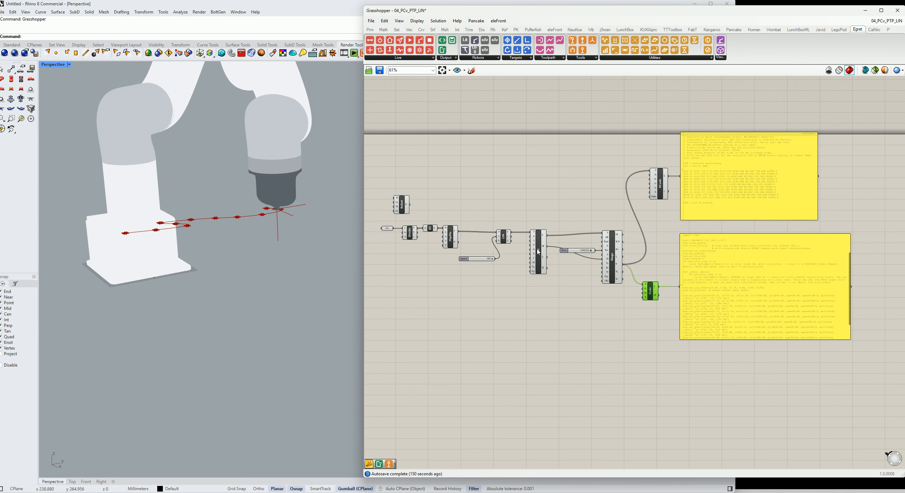
pyautogui.scroll(2, 534, 251)
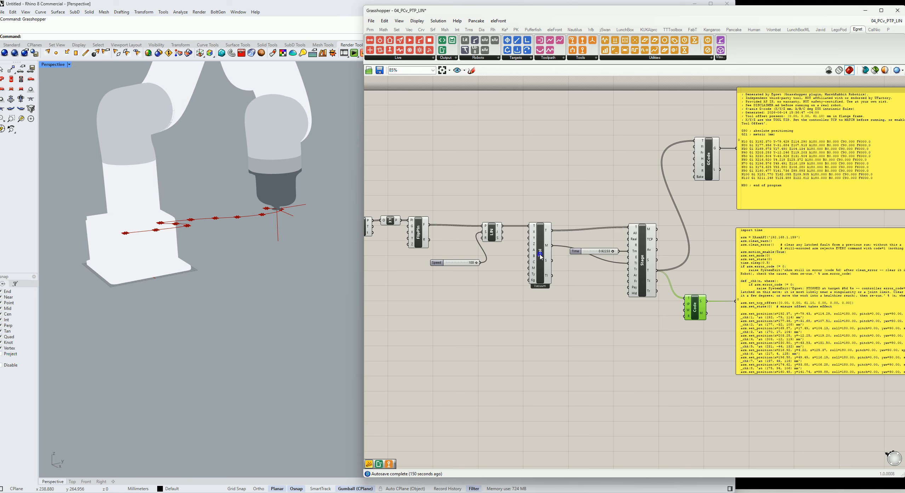
pyautogui.rightClick(539, 254)
pyautogui.click(577, 309)
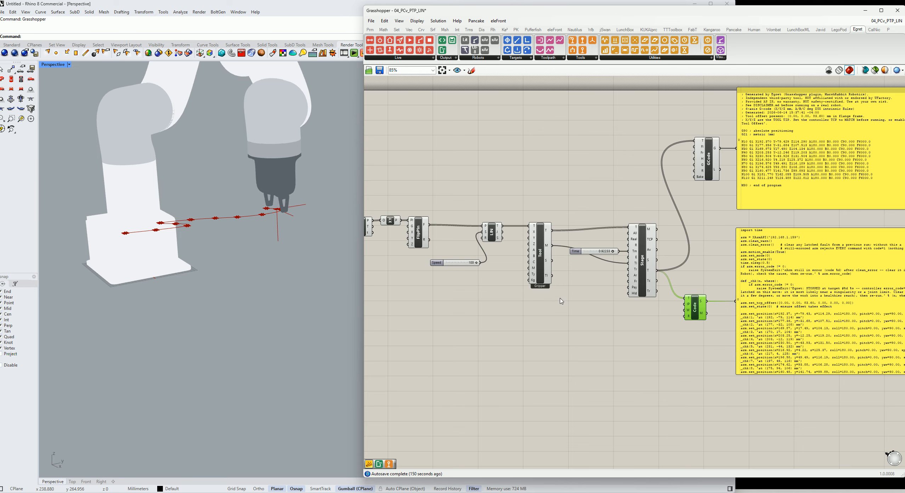
pyautogui.moveTo(535, 284)
pyautogui.moveTo(537, 264)
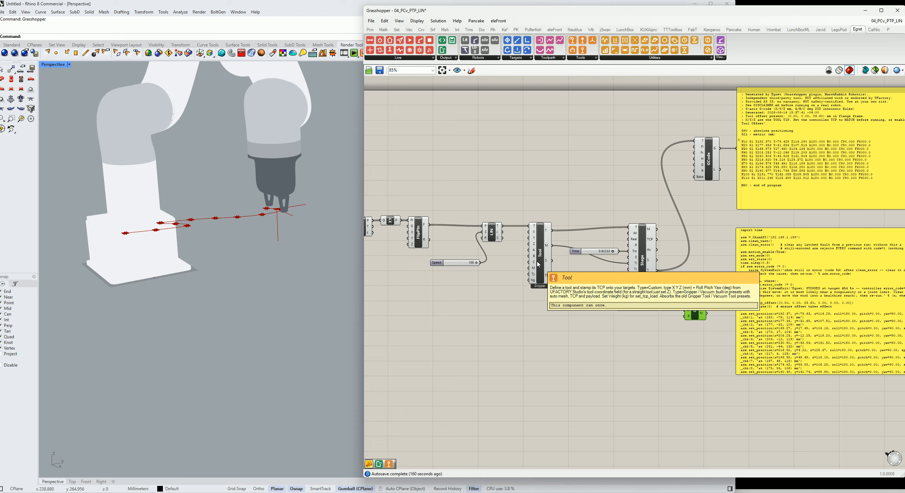